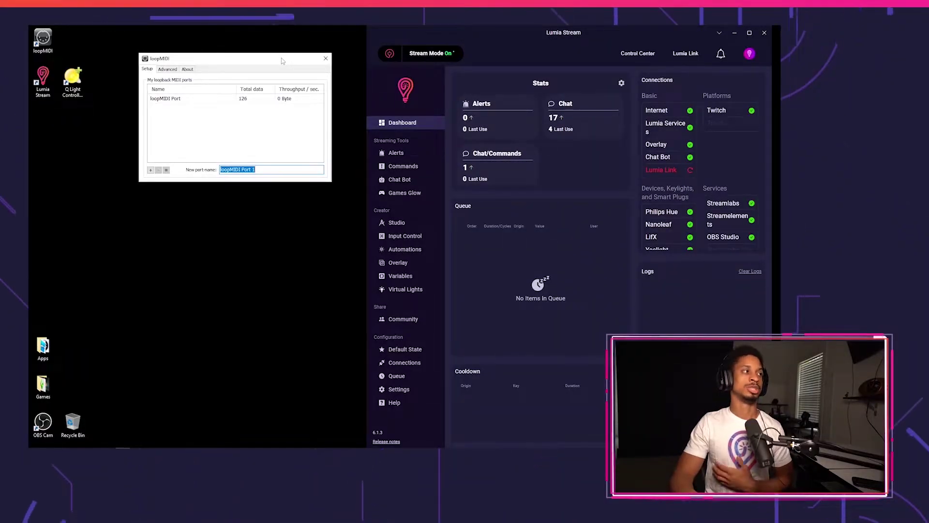
Launch Q Light Controller Plus and open the tutorial.qxw workspace from the Documents folder
drag(284, 60, 296, 39)
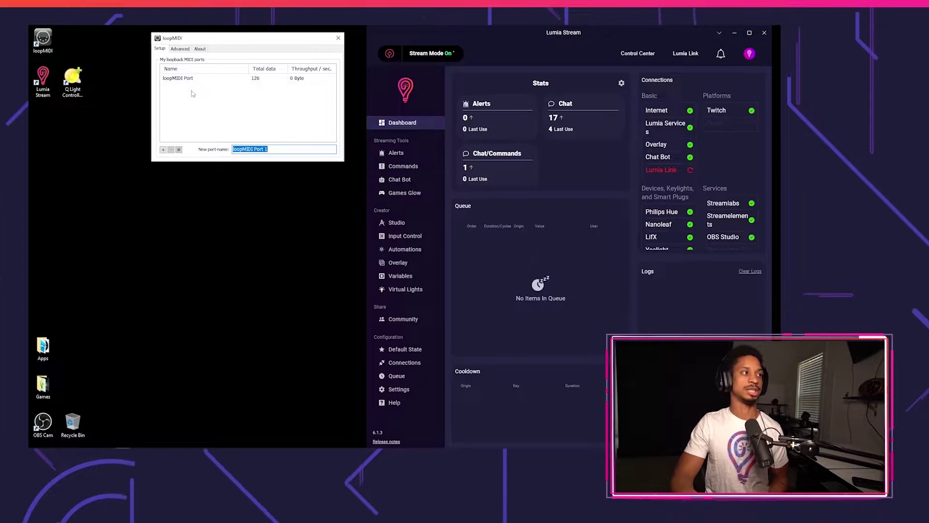
double_click(72, 79)
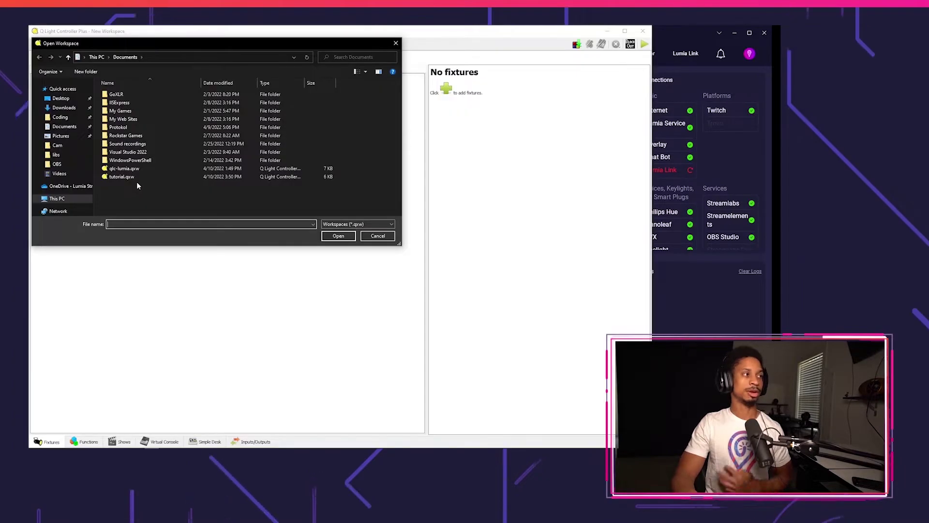
click(132, 177)
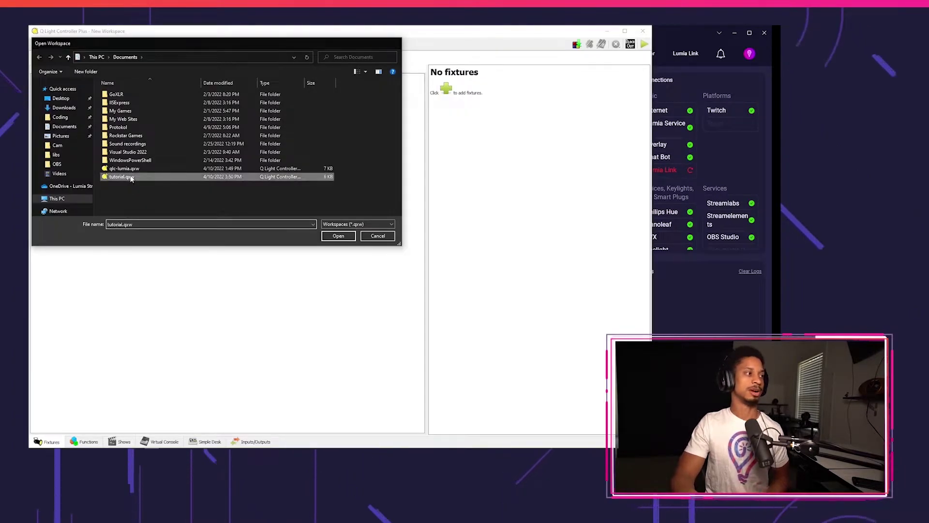
double_click(132, 178)
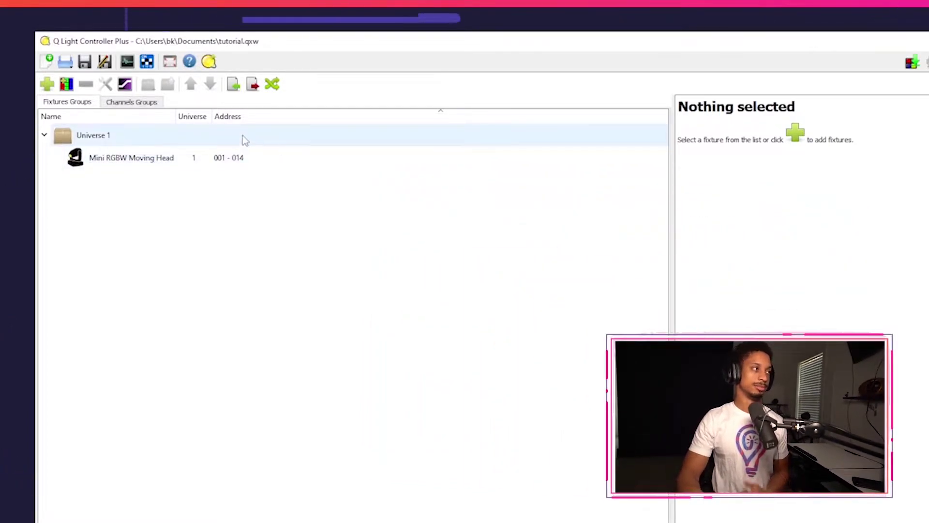
Search the new-fixture library for smoke and fog models and examine the channels of the American DJ fog machines
click(46, 84)
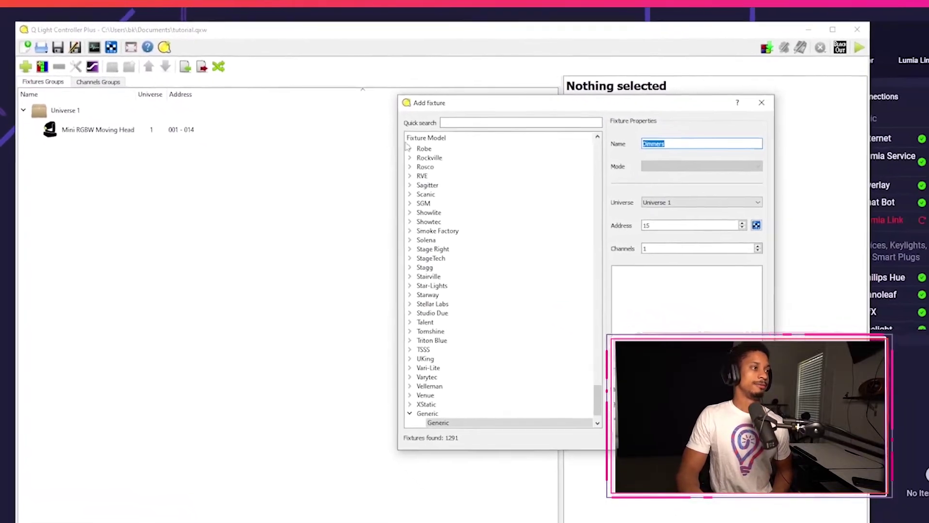
text(smoke)
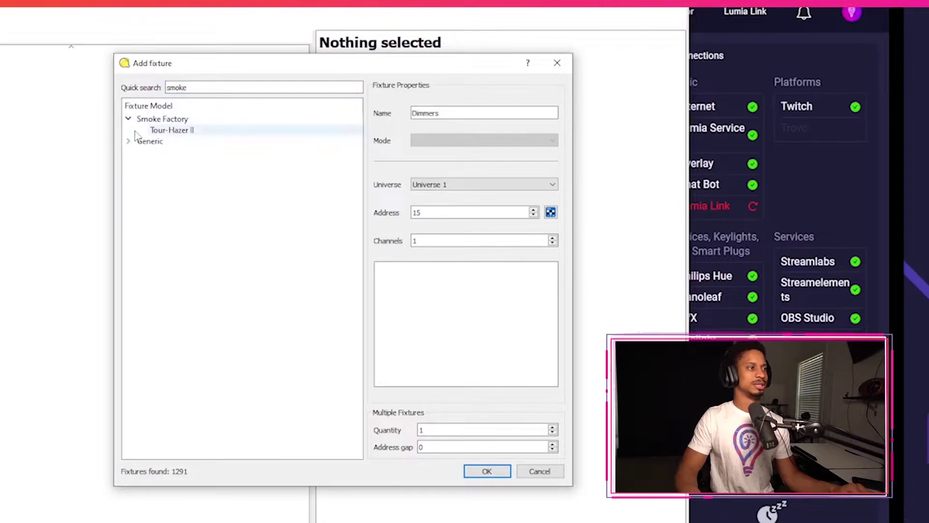
drag(188, 87, 142, 92)
text(fog)
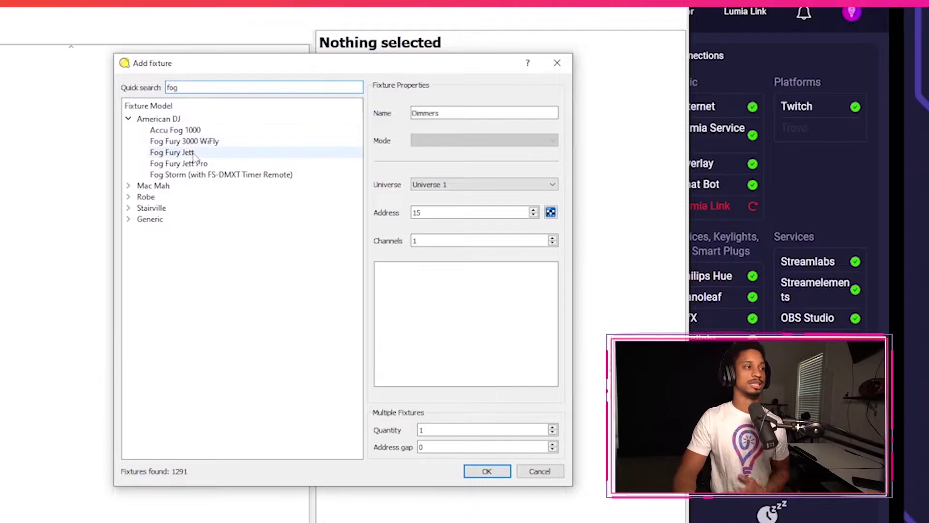
key(Down)
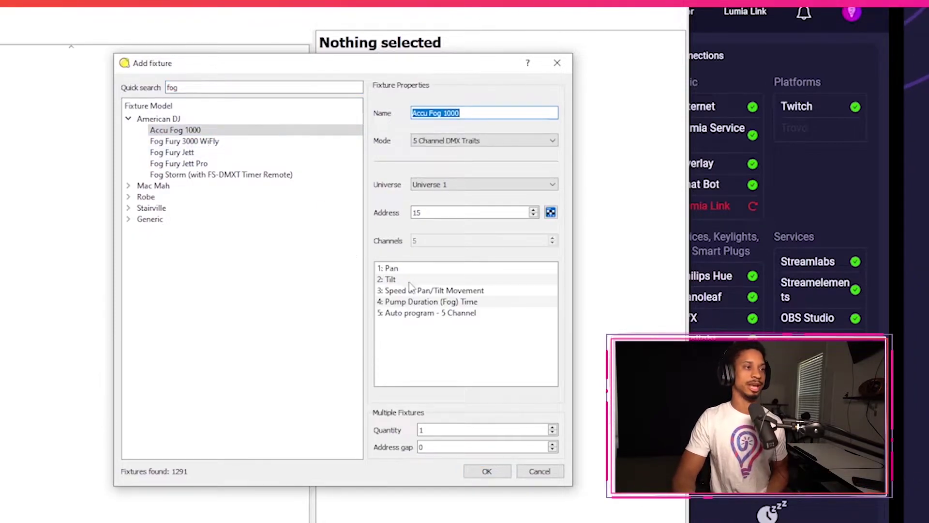
click(256, 151)
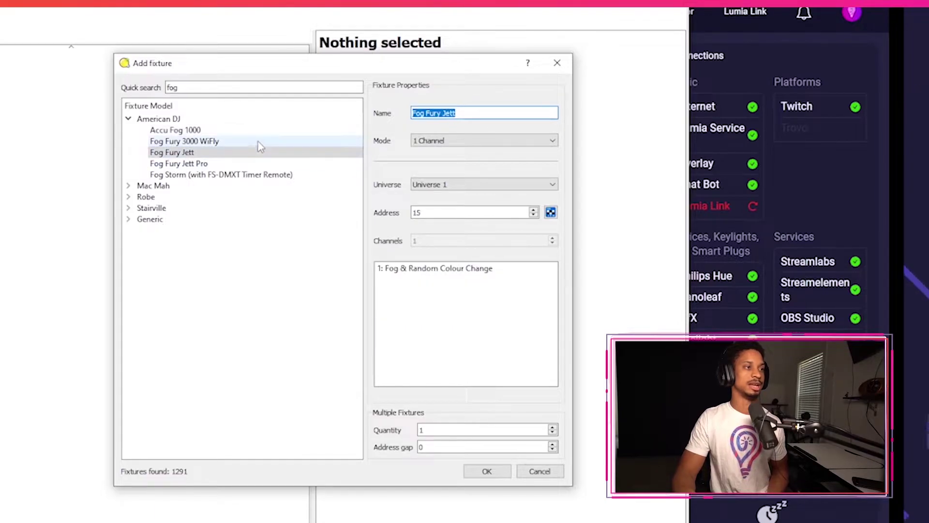
click(258, 142)
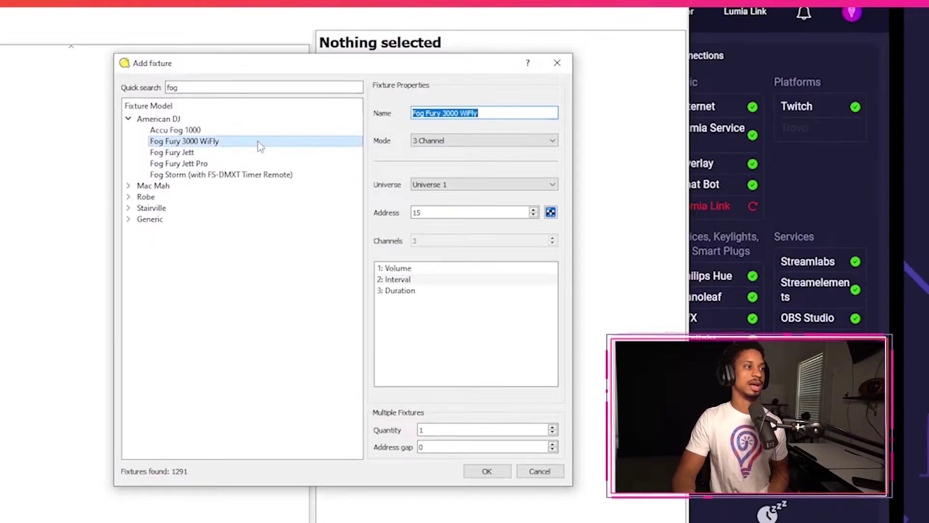
click(230, 163)
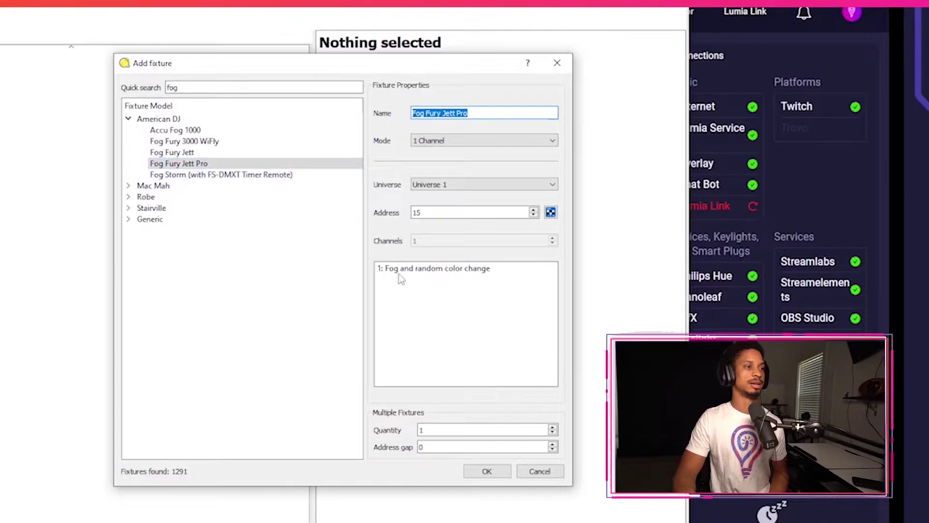
click(284, 175)
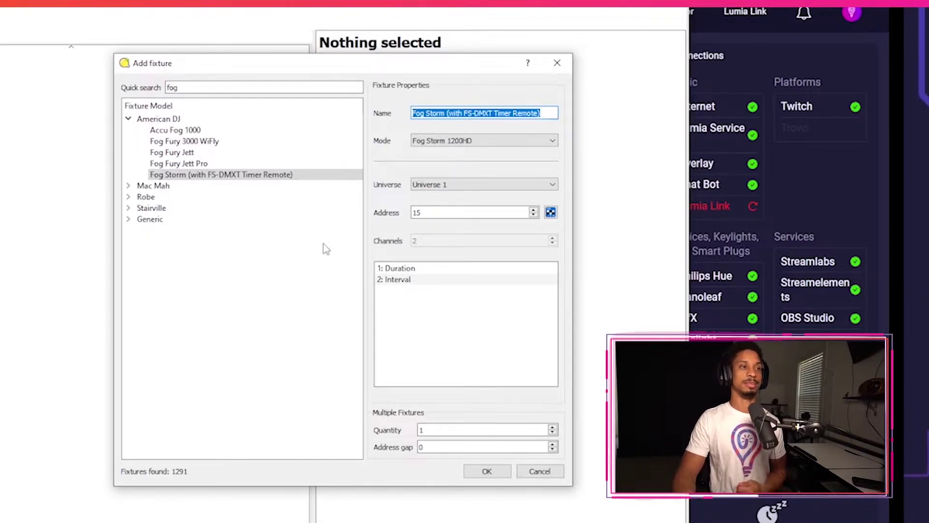
Add a Generic Smoke fixture named "American DJ smoke machine" to Universe 1
click(129, 219)
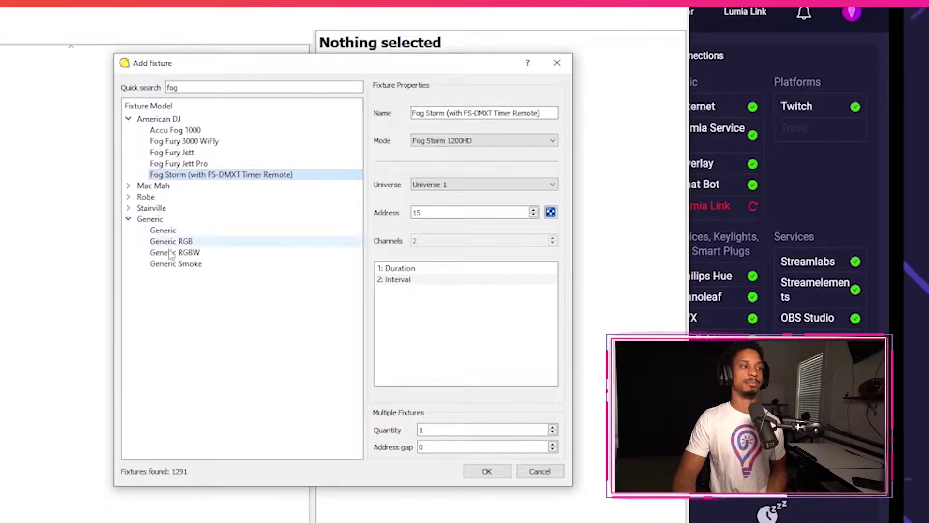
click(189, 264)
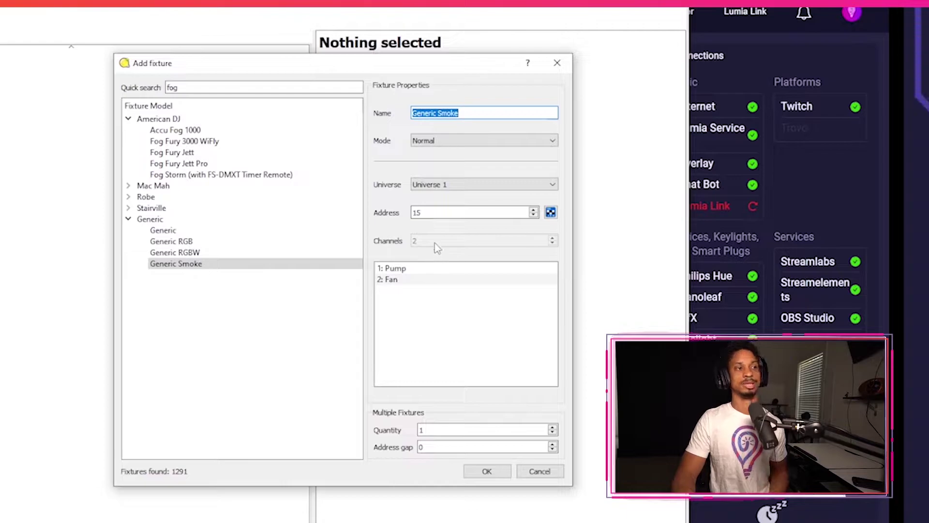
click(187, 275)
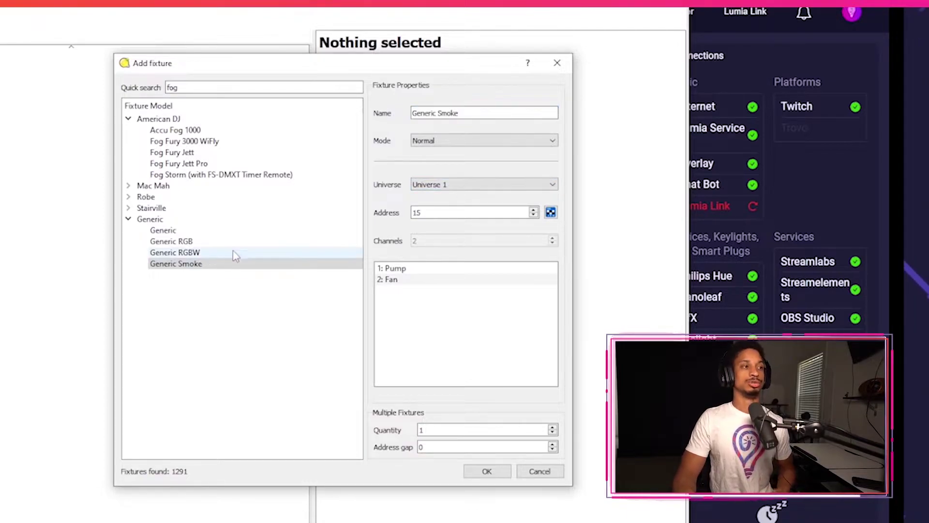
drag(477, 112, 375, 116)
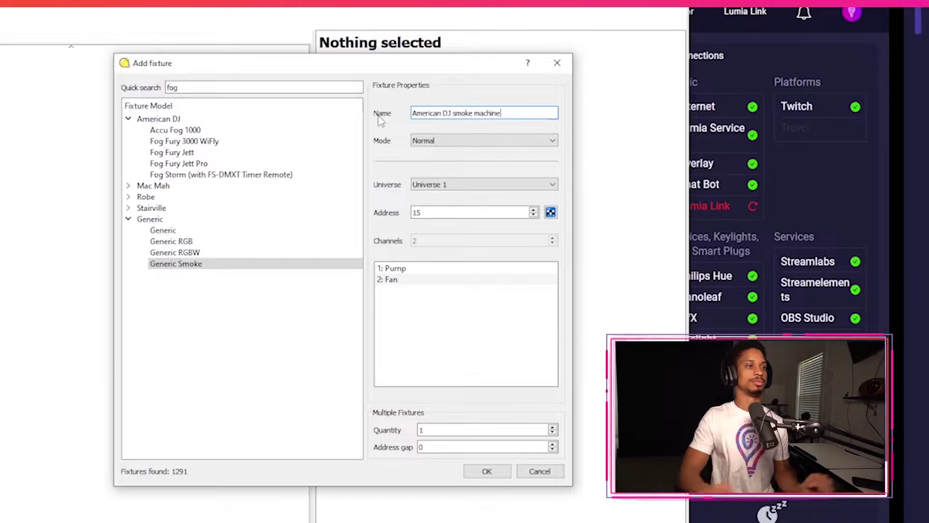
click(490, 472)
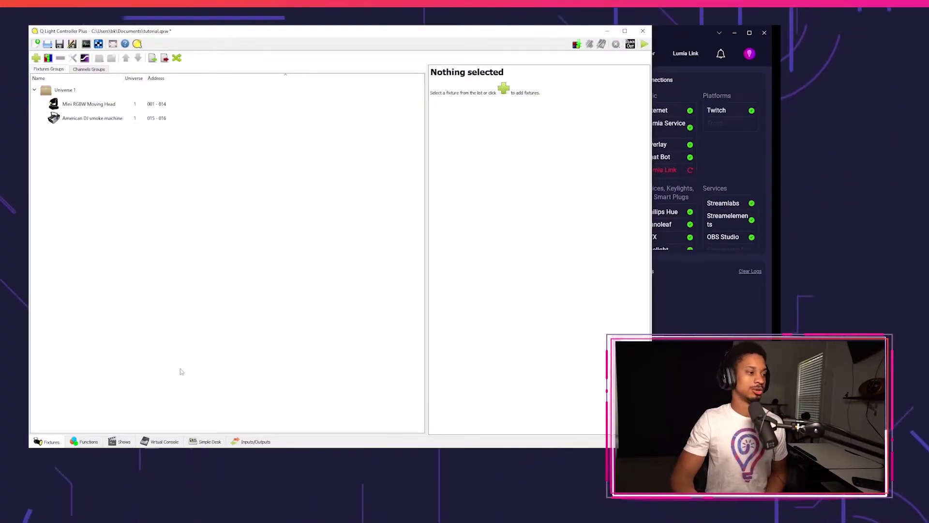
Set the American DJ smoke machine's address to 16 and check its channels in the Simple Desk
click(212, 442)
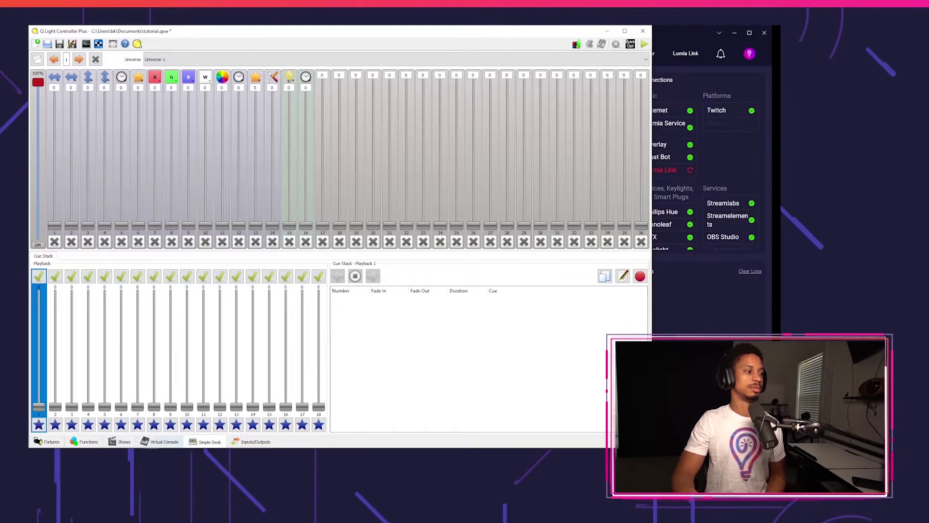
click(51, 442)
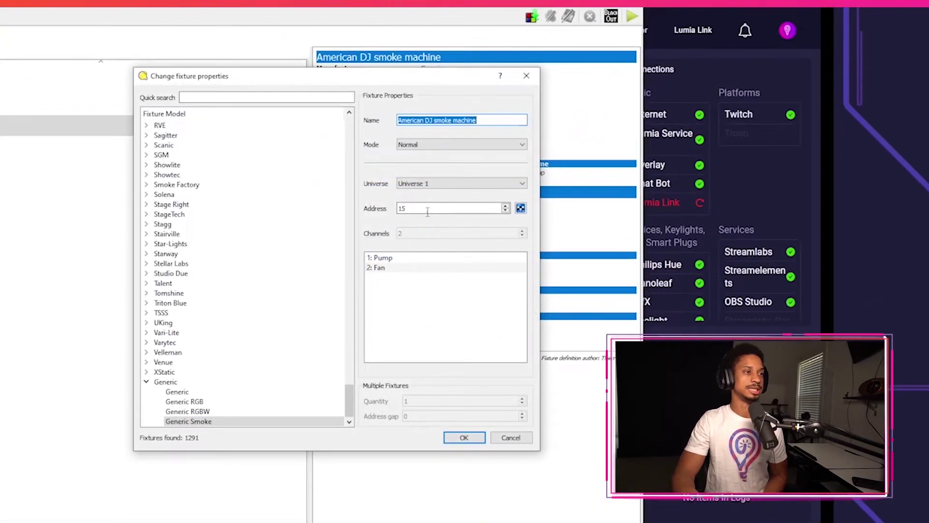
click(421, 207)
key(BackSpace)
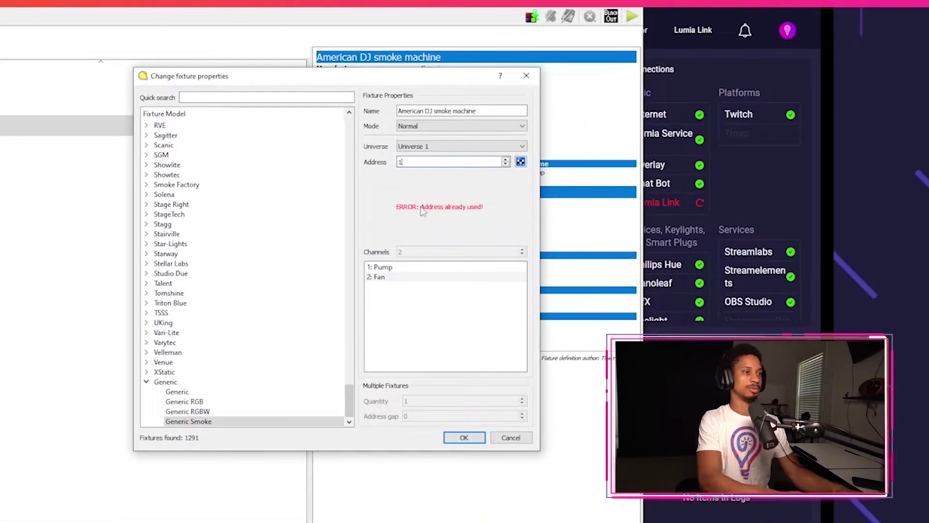
text(6)
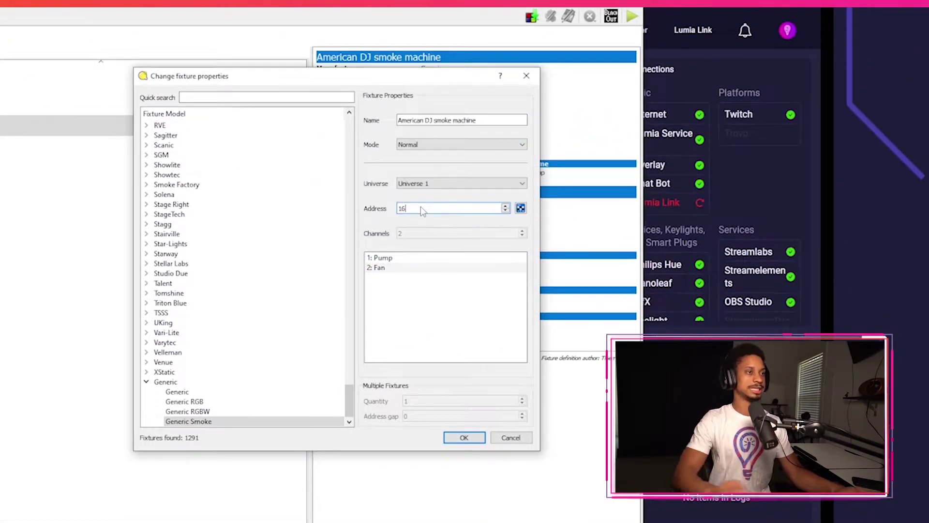
click(464, 438)
click(210, 441)
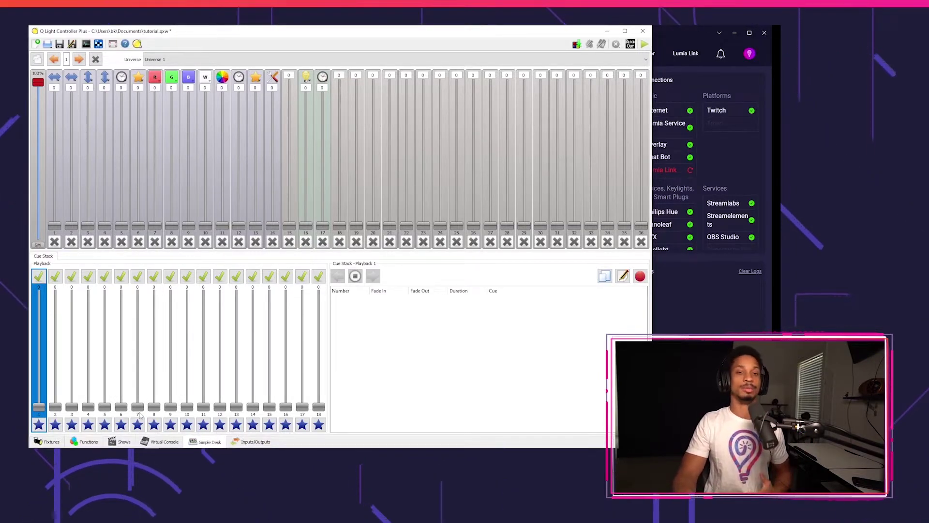
Review the existing functions in the Chaser, EFX and Scene groups
click(99, 443)
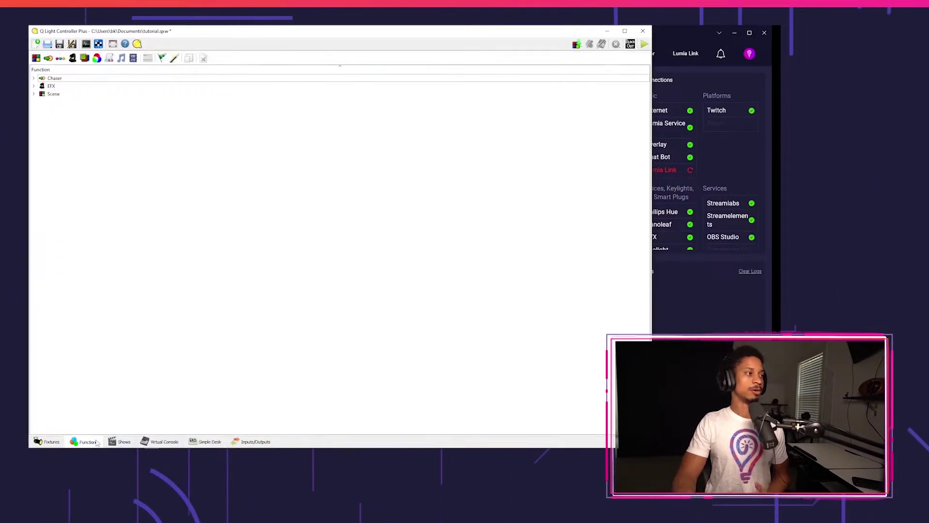
click(33, 94)
click(33, 86)
click(34, 78)
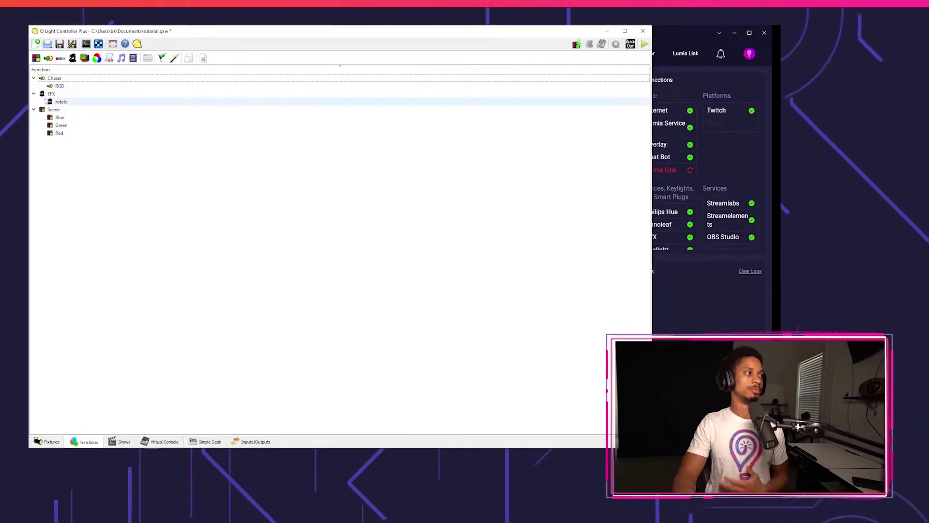
click(34, 94)
click(34, 102)
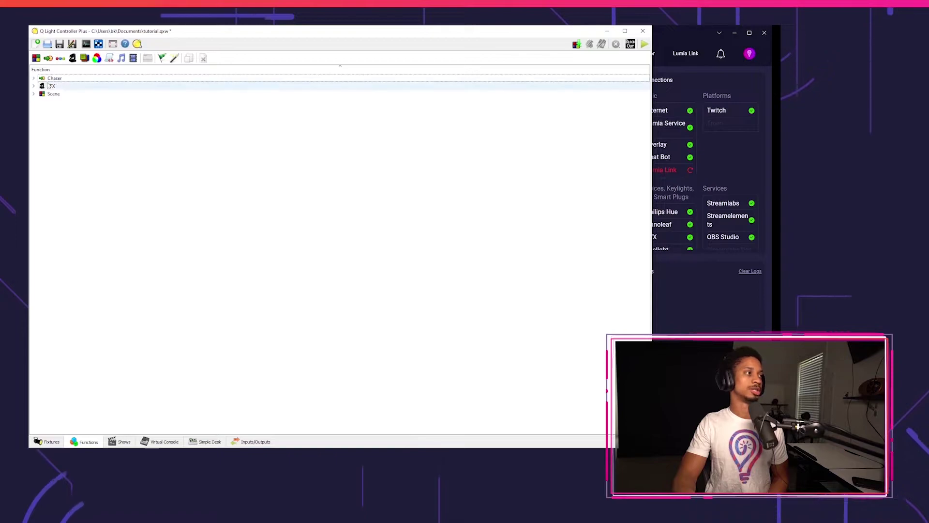
click(33, 78)
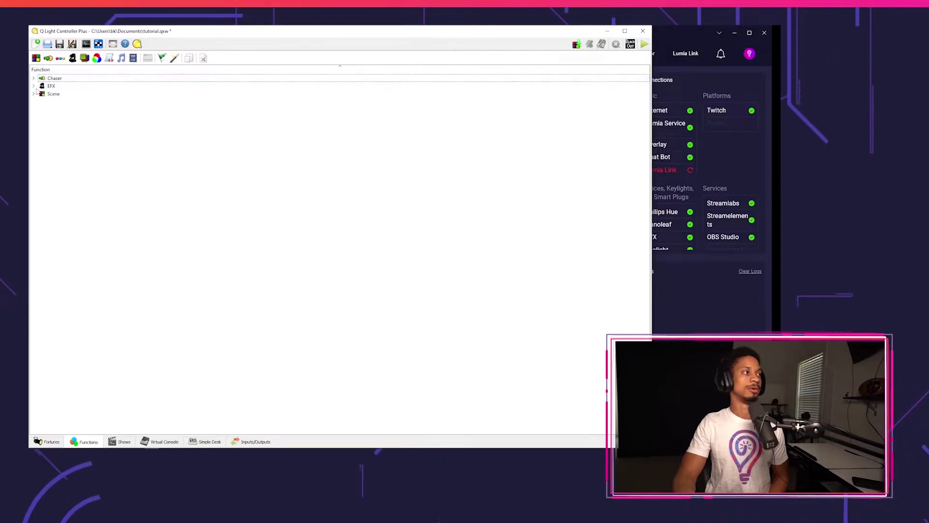
Create a new scene and add the American DJ smoke machine fixture to it
click(35, 58)
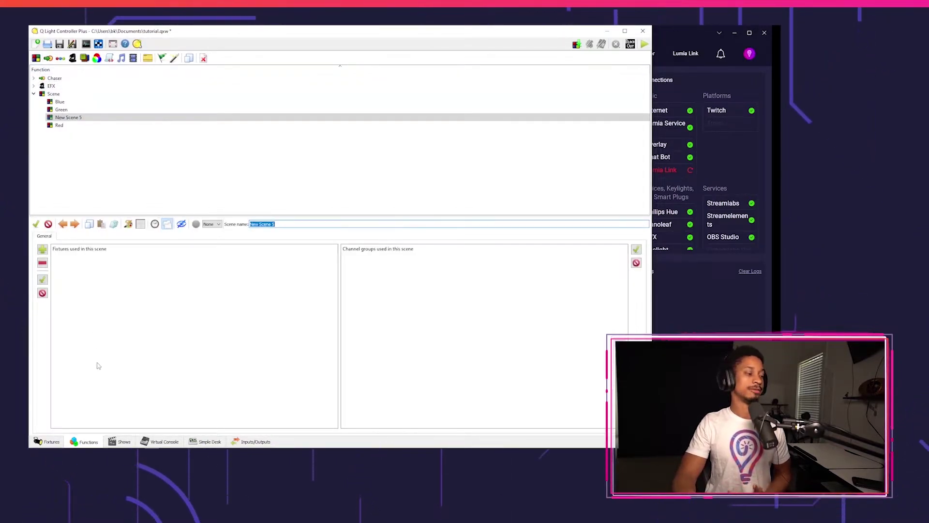
click(42, 249)
click(283, 201)
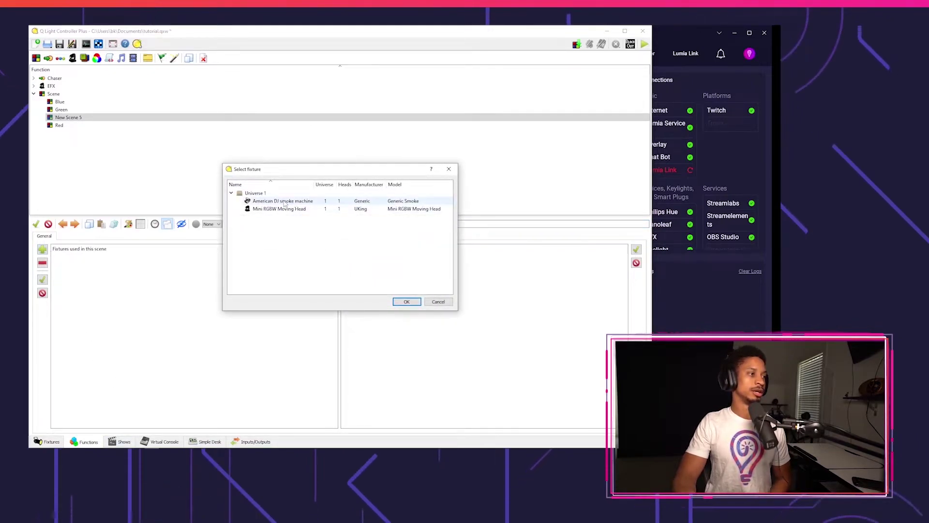
click(406, 302)
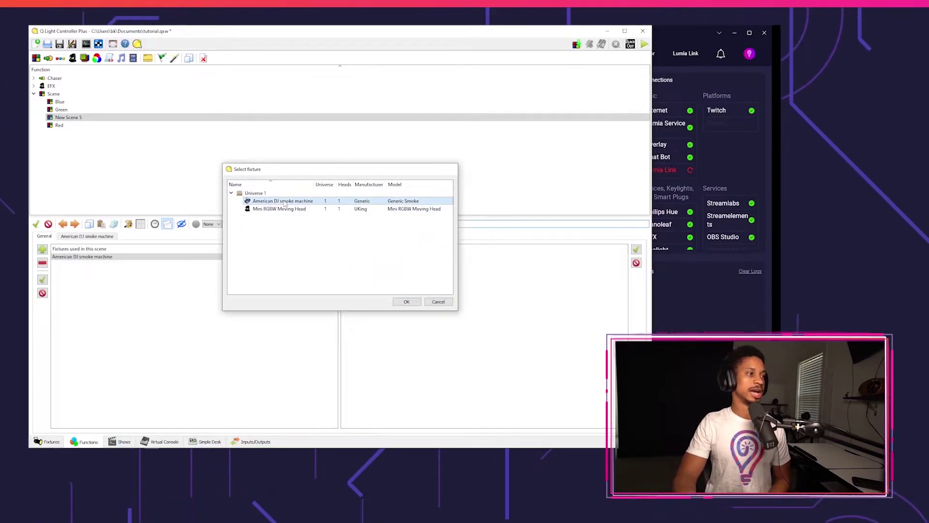
Enable blind mode for the scene and raise the smoke machine's pump channel to about 49
click(96, 238)
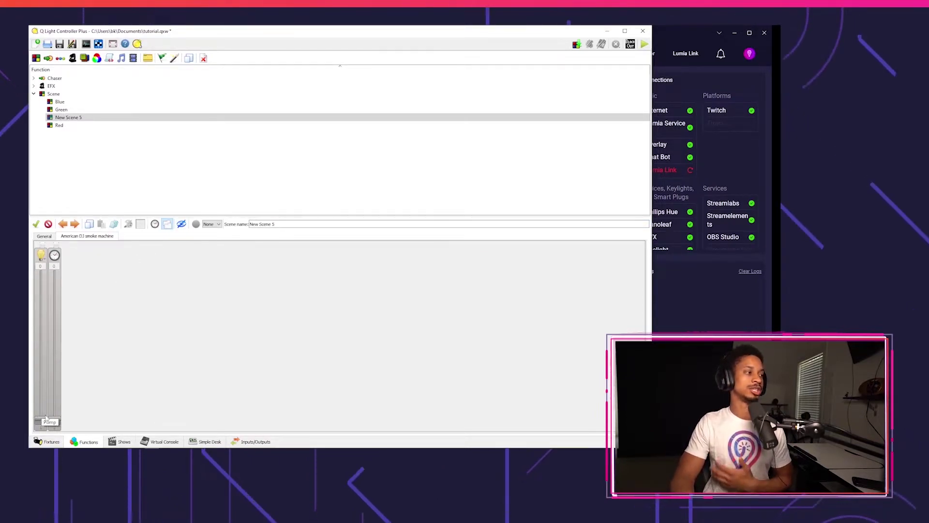
click(184, 225)
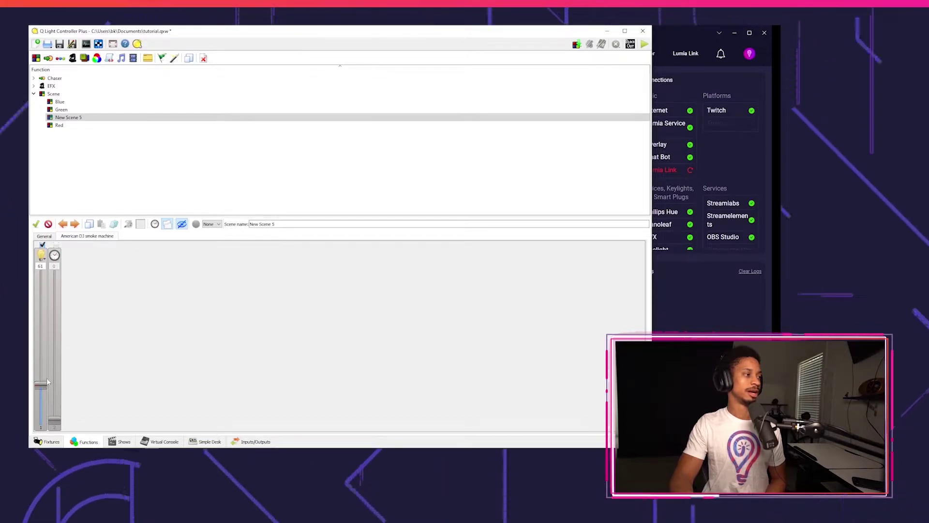
mouse_move(44, 386)
mouse_down()
mouse_move(43, 406)
mouse_move(46, 388)
mouse_up()
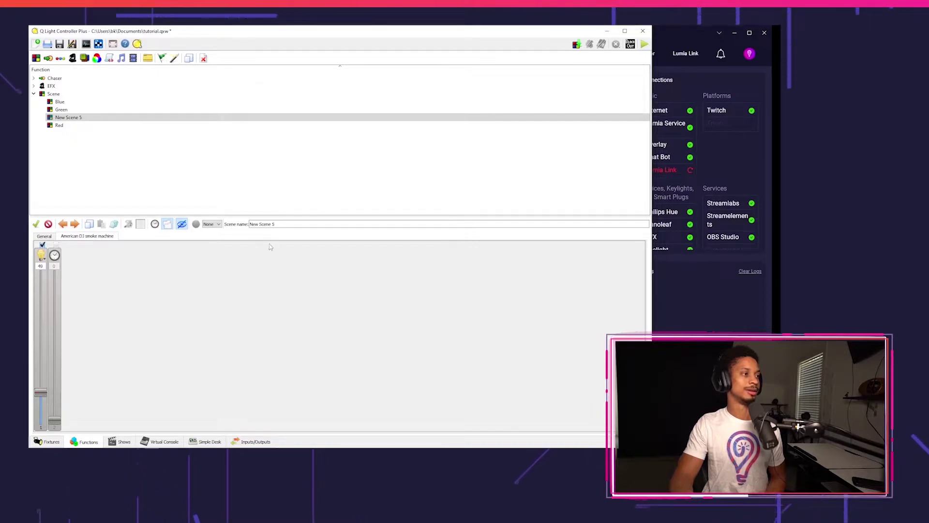
Rename the new scene to "fog" and set the smoke machine's pump channel to 255
drag(275, 224, 234, 229)
text(fog)
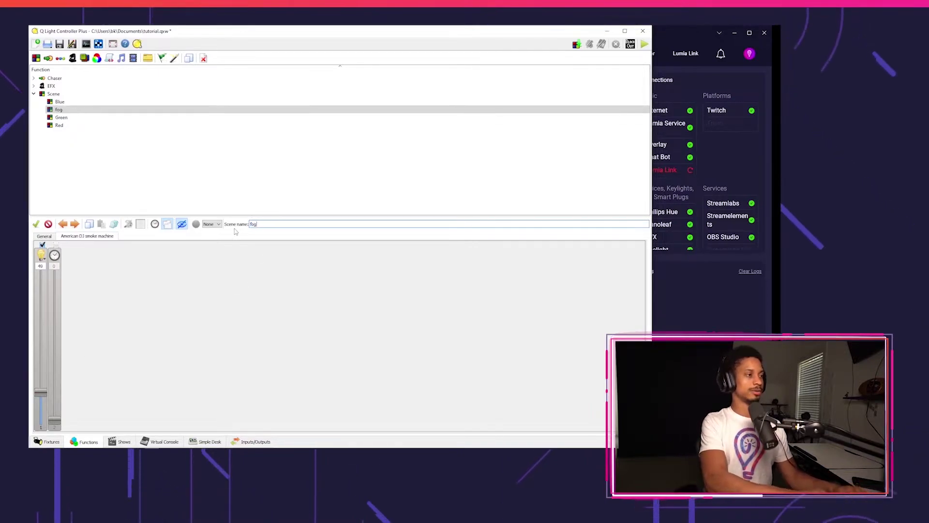
click(228, 179)
click(85, 110)
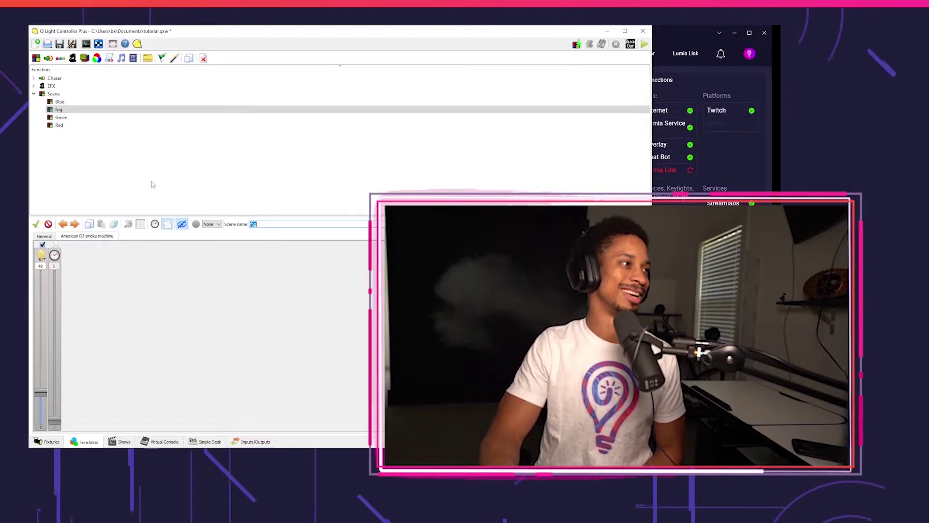
drag(41, 391, 41, 271)
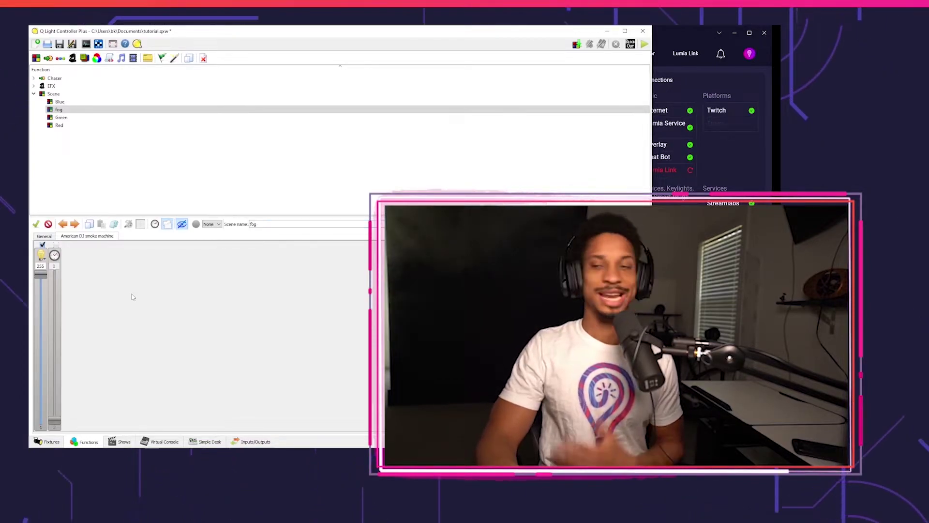
Lower the smoke machine's pump channel in the fog scene to 0 and turn blind mode back on
click(107, 170)
click(83, 110)
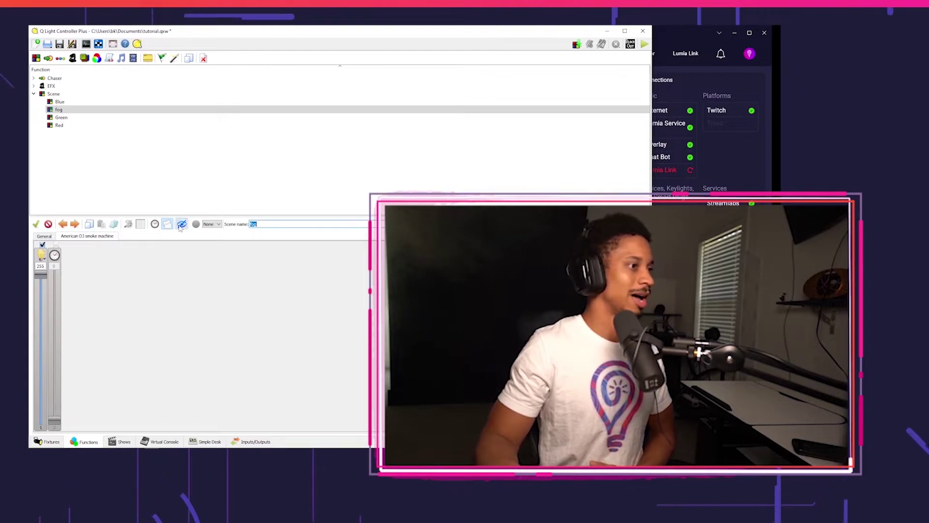
drag(46, 274, 46, 419)
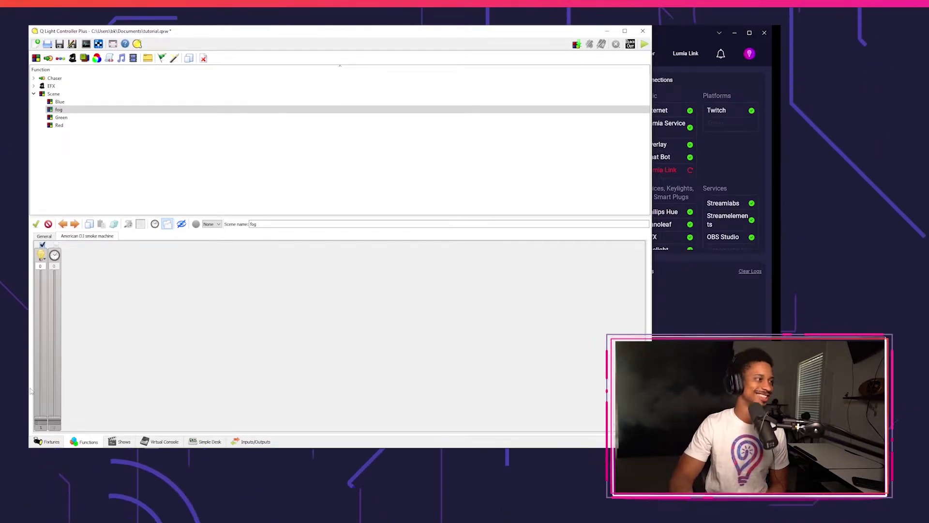
click(182, 224)
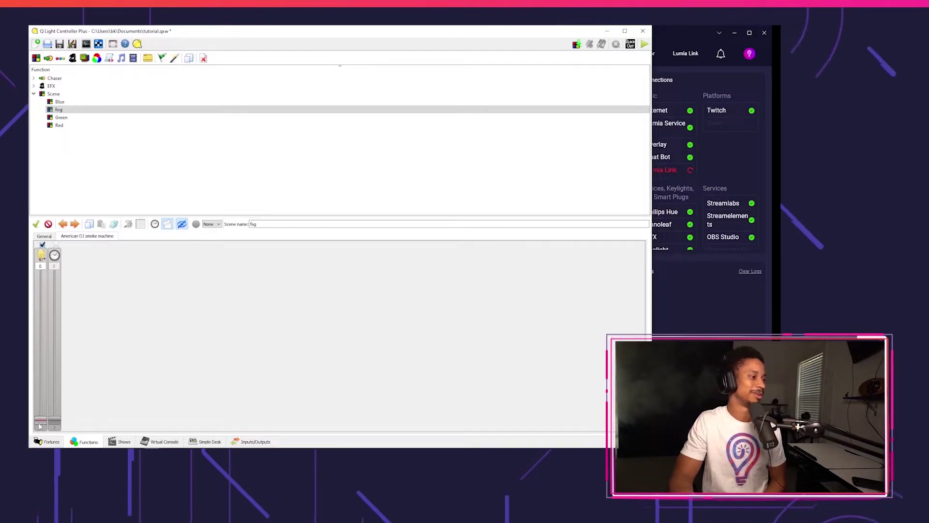
click(92, 161)
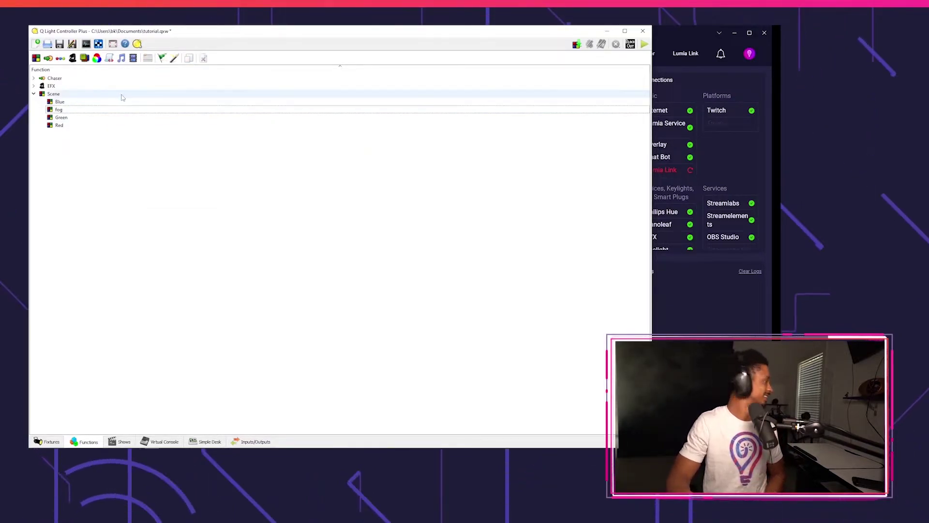
Add a button to the virtual console below the Rotate button and enlarge it to about the size of the others
click(153, 442)
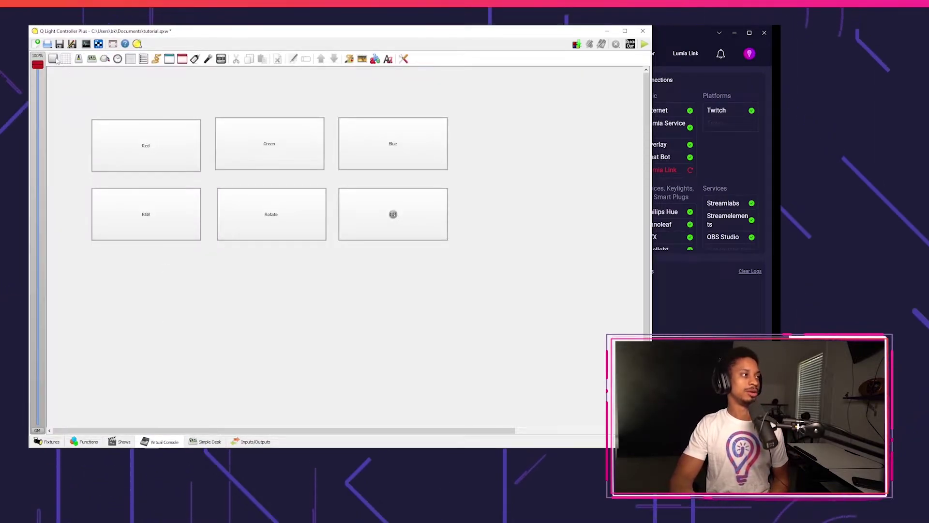
click(242, 280)
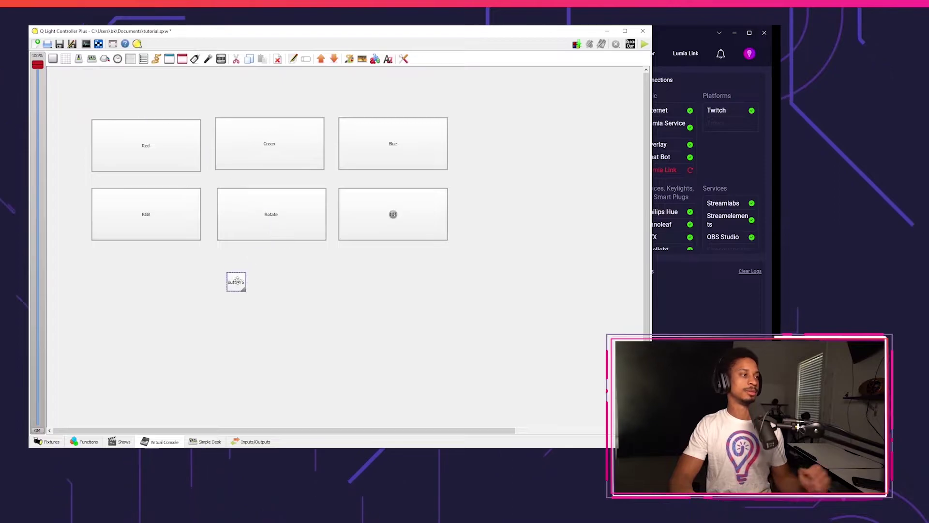
drag(250, 287, 284, 305)
Label the new virtual console button "Fog" and assign the fog scene as its function
double_click(284, 305)
text(Fog)
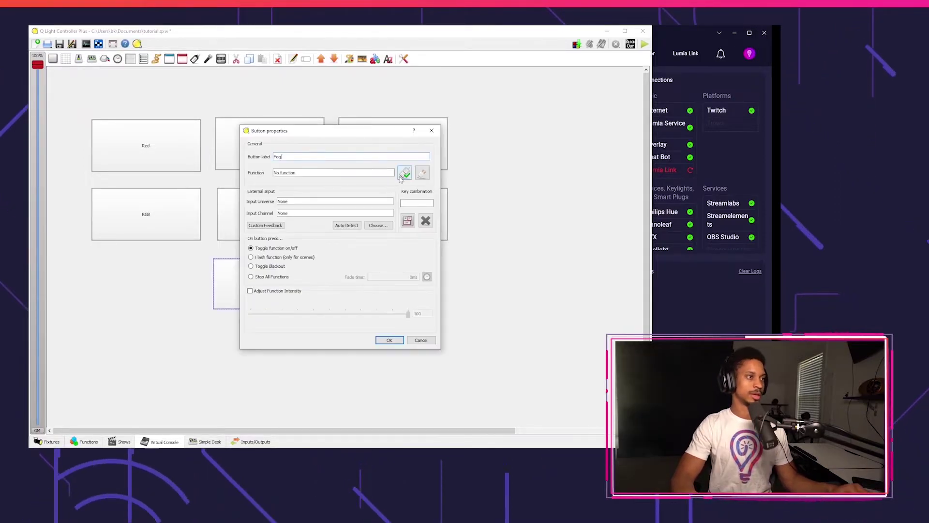
click(405, 173)
click(270, 240)
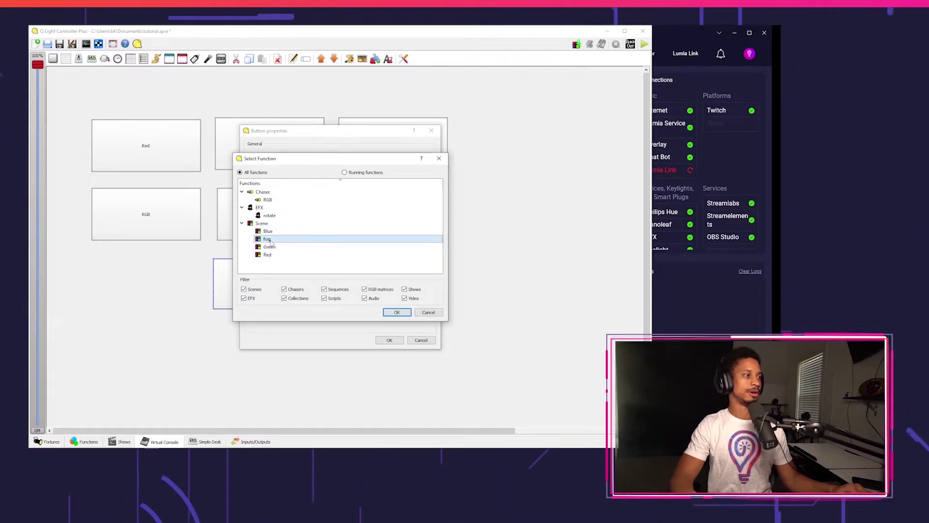
double_click(270, 240)
Set the Fog button's external input to channel 172: G2 of 1: Generic MIDI and switch the console to operate mode
click(387, 228)
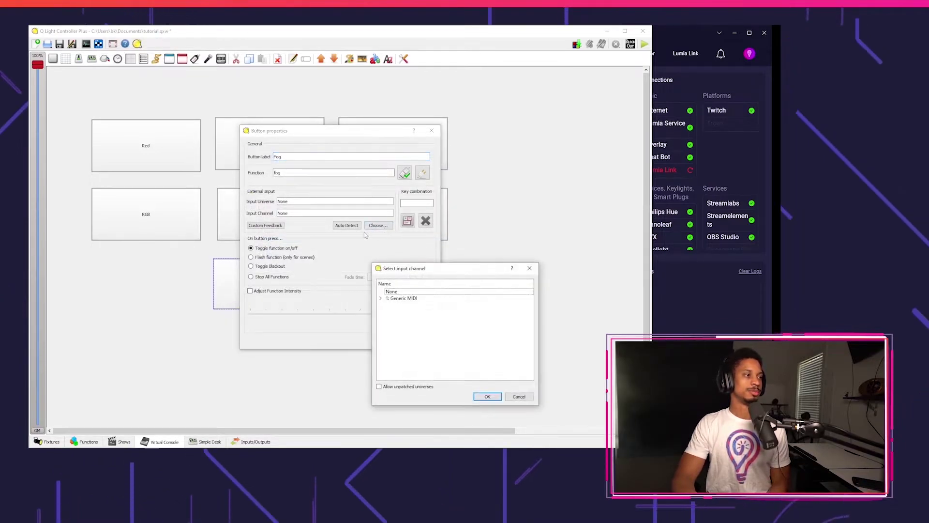
double_click(426, 298)
scroll(433, 314, down, 3)
scroll(436, 312, down, 19)
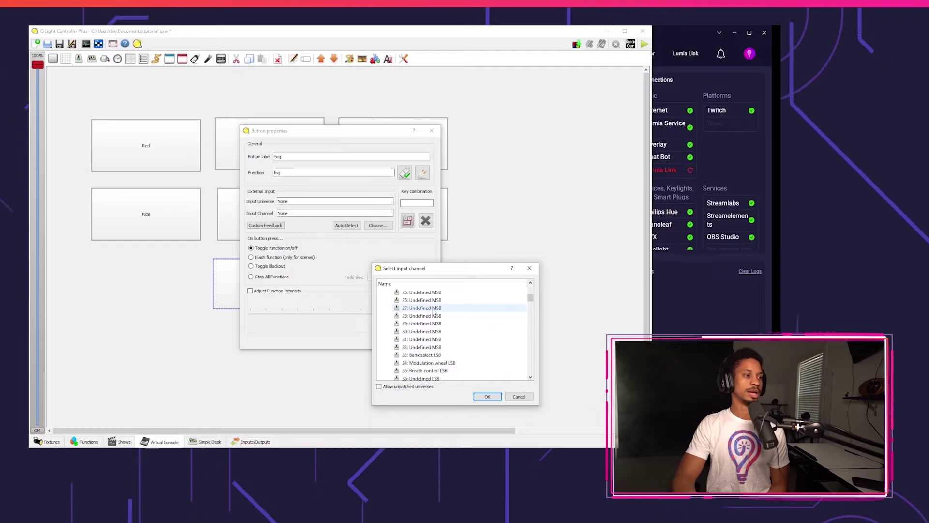
scroll(439, 310, down, 20)
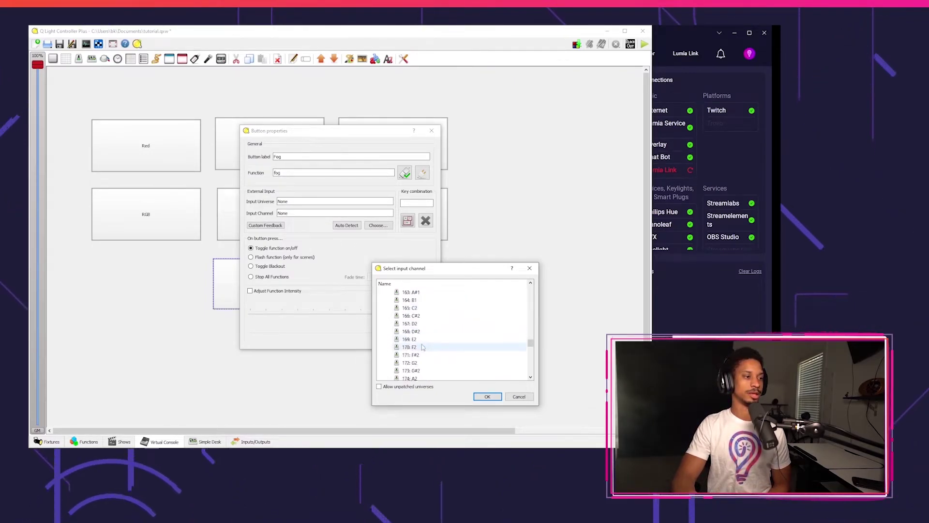
scroll(432, 337, down, 2)
click(419, 338)
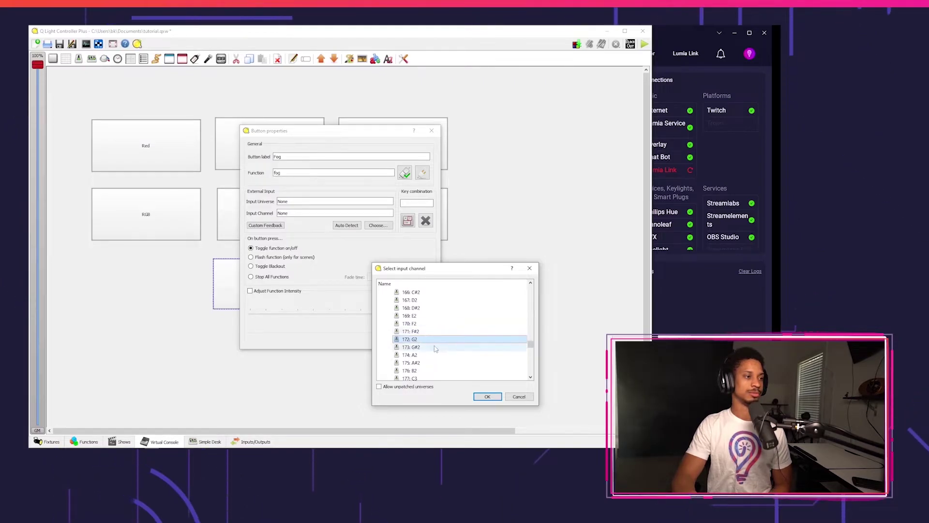
double_click(419, 339)
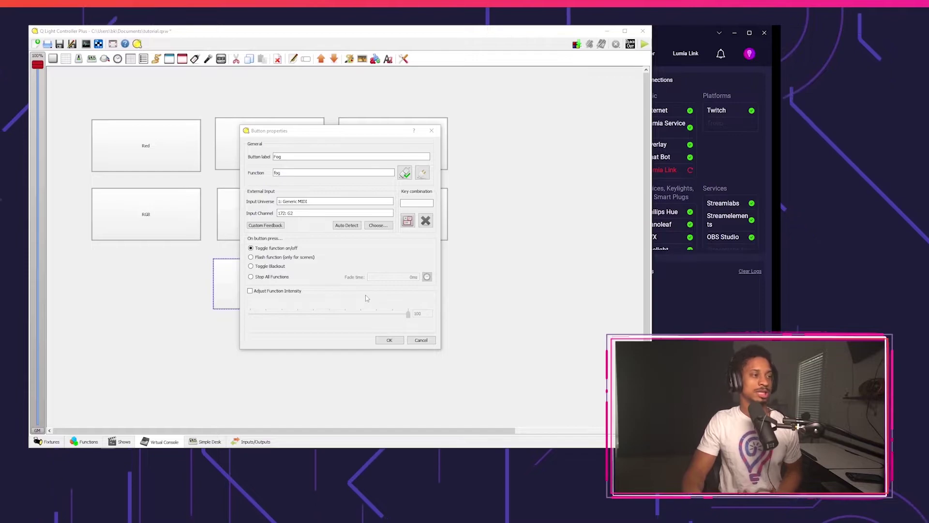
click(390, 340)
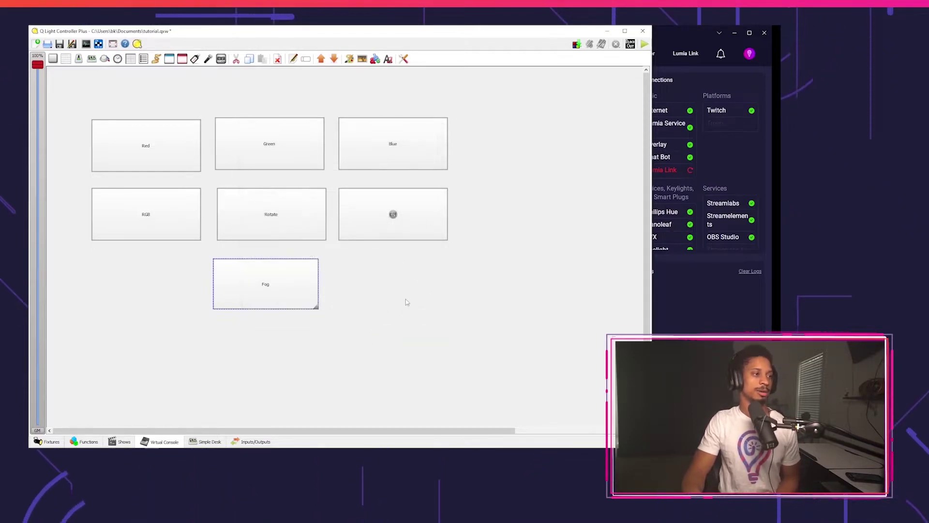
click(645, 46)
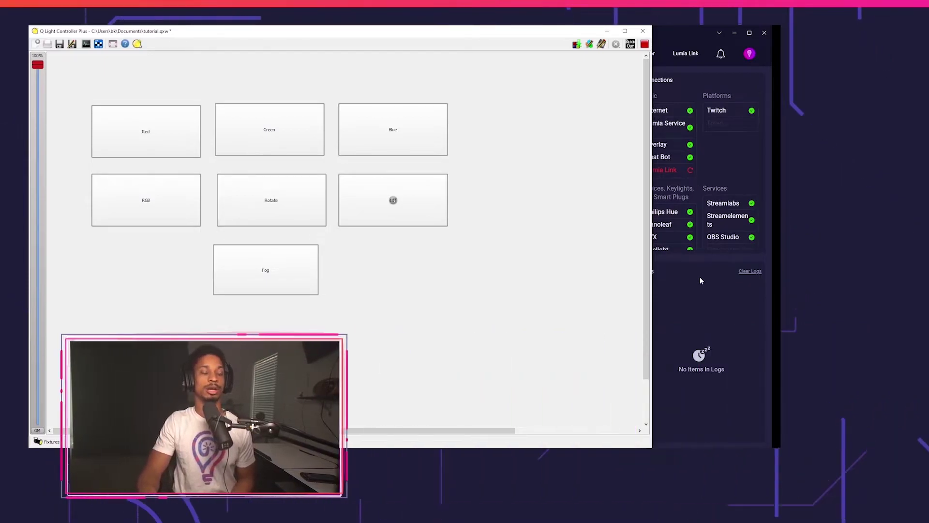
Switch to Lumia Stream and create a new chat command named "midi-smoke"
key(alt+Tab)
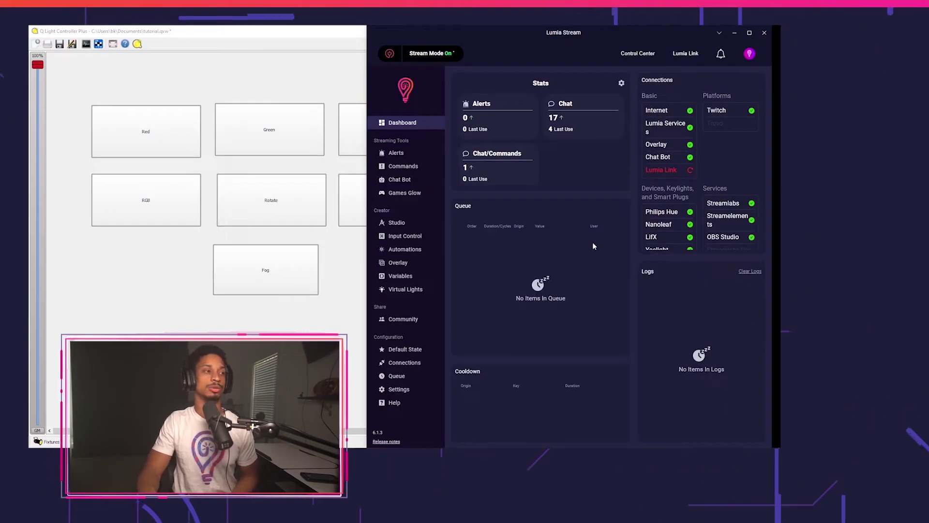
click(419, 363)
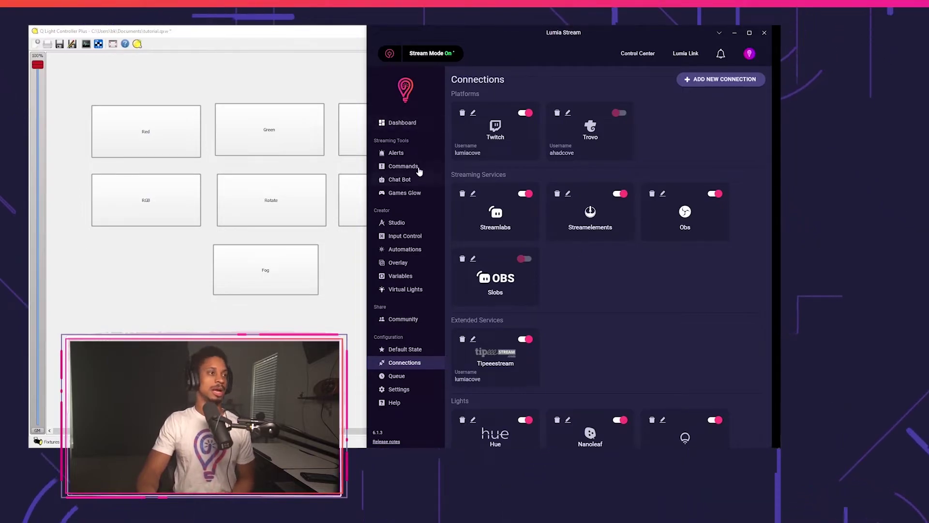
click(403, 166)
click(706, 104)
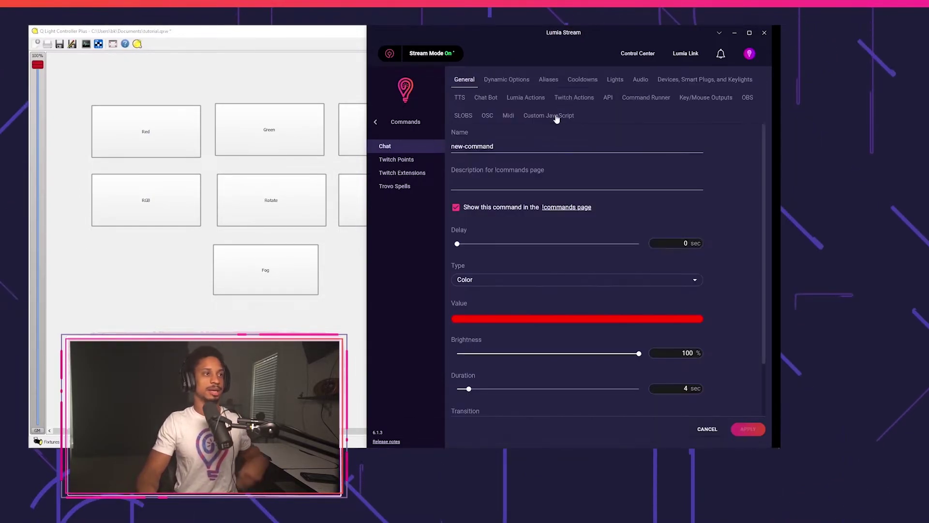
key(ctrl+a)
text(midi-smoke)
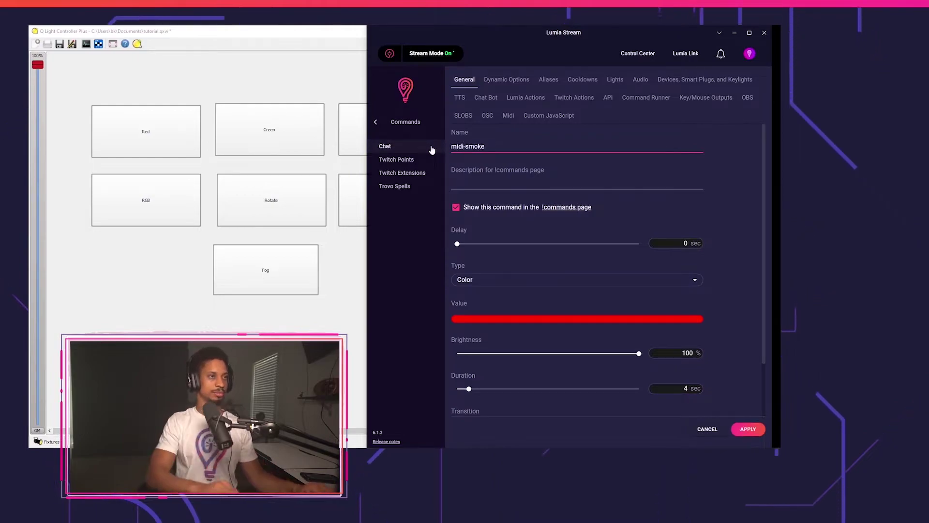
Set the chat command's type to the Yinyang animation, timed by a duration of 10 seconds
click(510, 319)
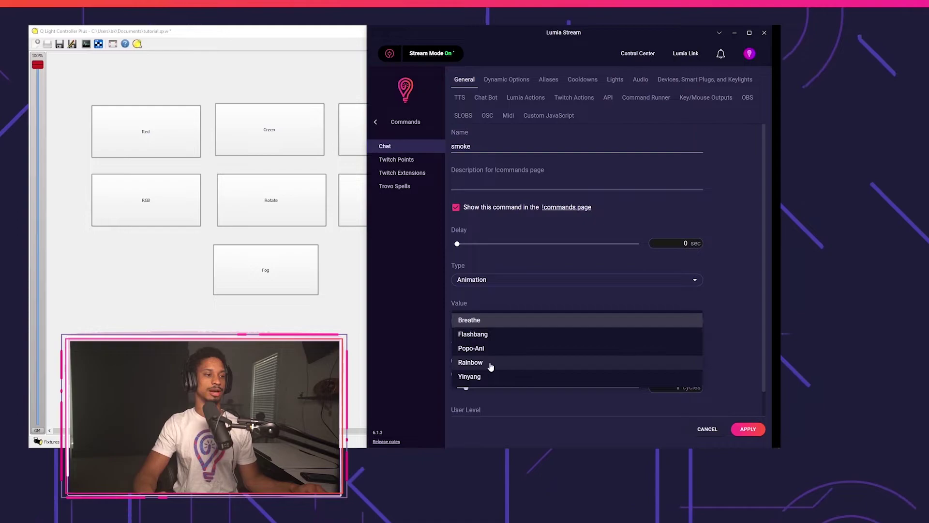
click(483, 377)
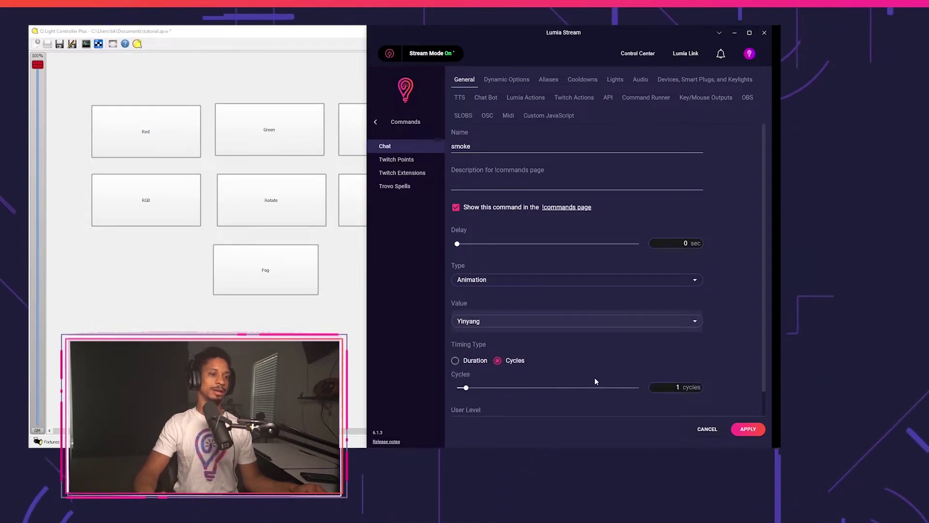
double_click(669, 385)
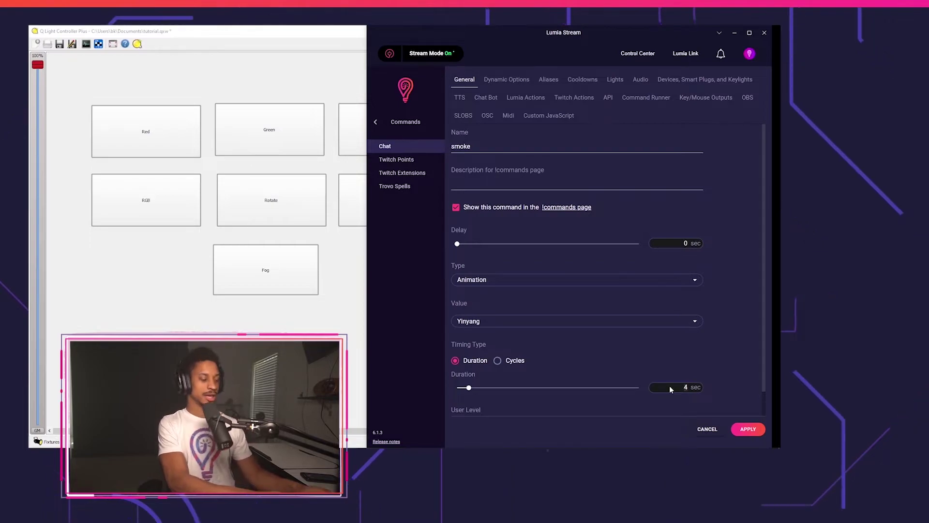
text(10)
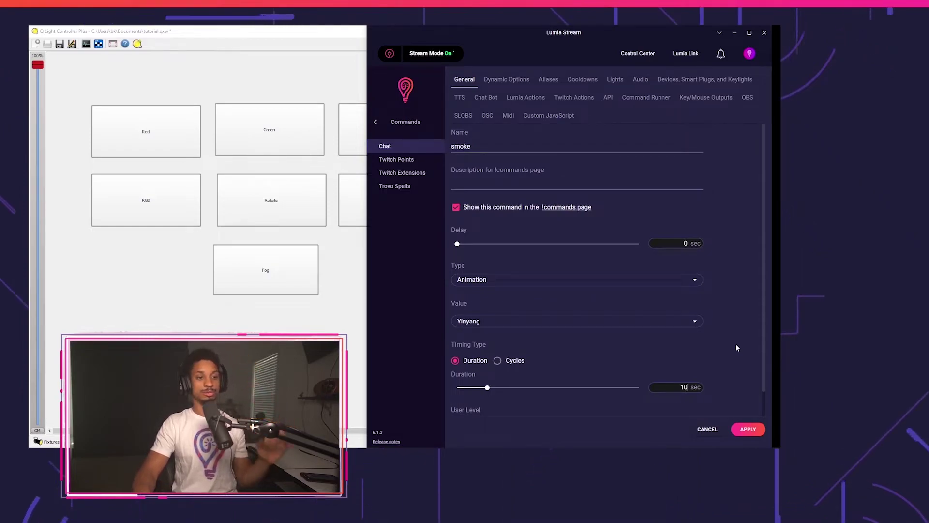
scroll(736, 341, down, 1)
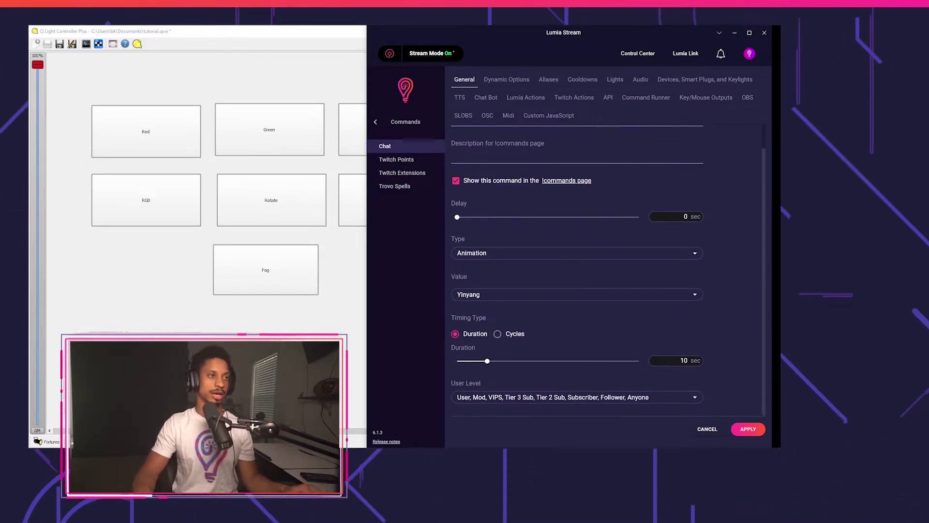
scroll(677, 271, up, 1)
Add a Note-On MIDI start action on 1: LoopMIDI Port with the note that triggers the Fog button
click(507, 116)
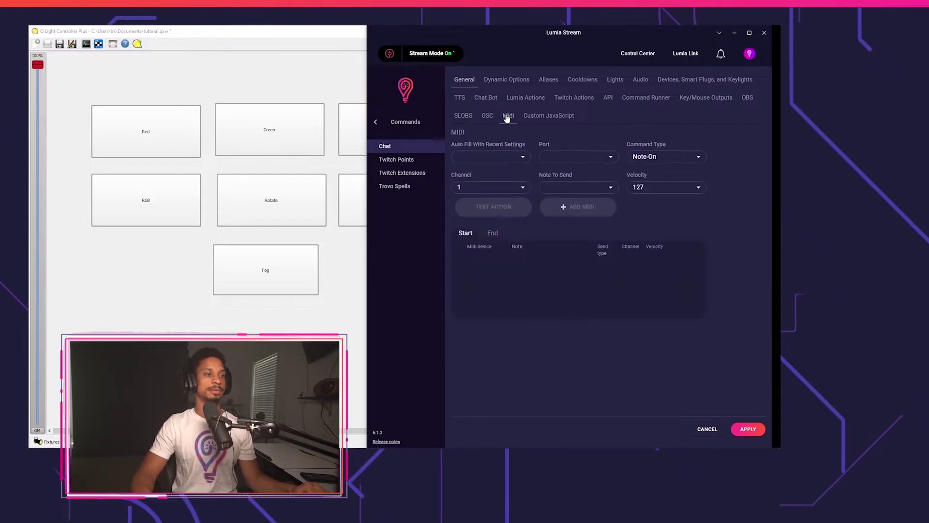
click(568, 158)
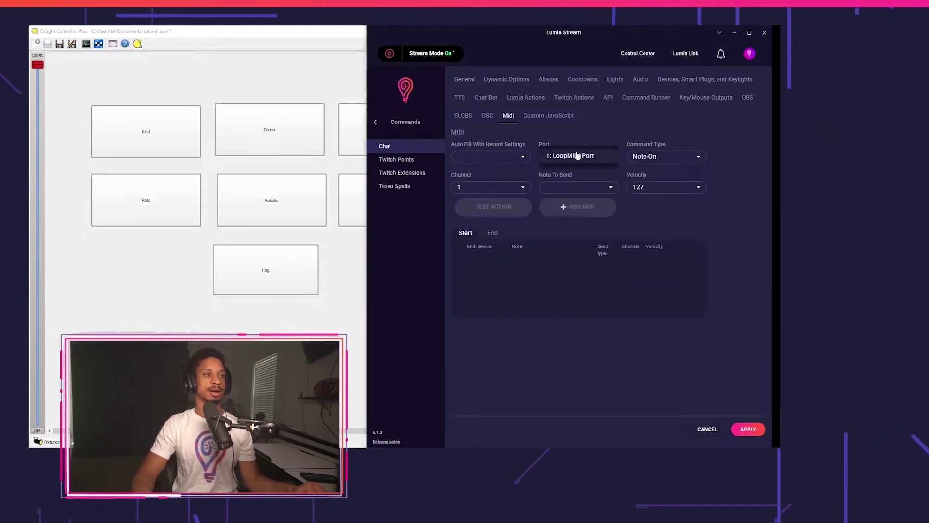
click(576, 188)
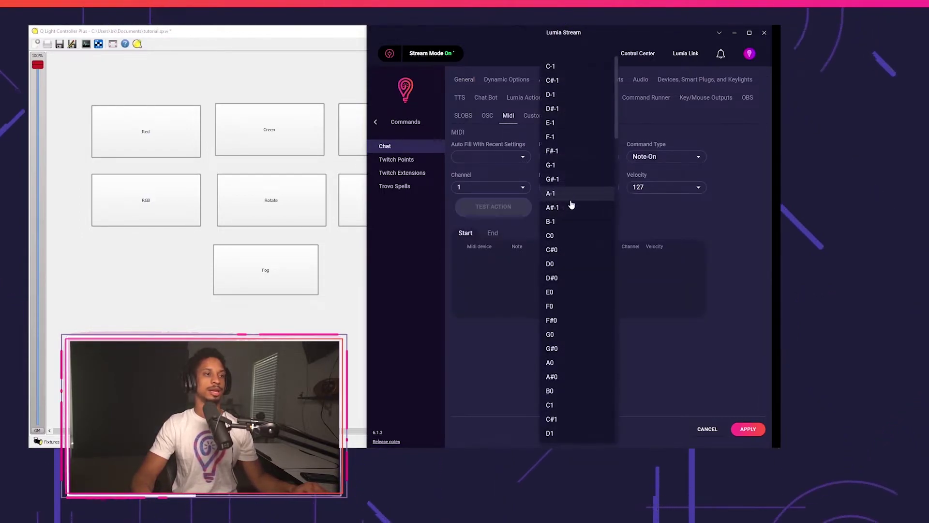
scroll(573, 242, down, 7)
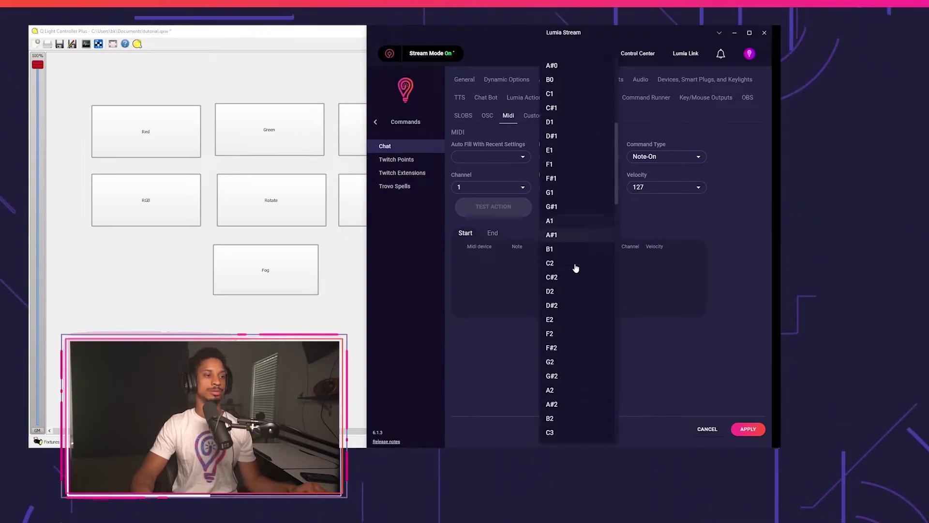
click(581, 164)
click(578, 207)
Add a Note-On MIDI end action sending G2 to 1: LoopMIDI Port, and return to the command's general settings
click(492, 233)
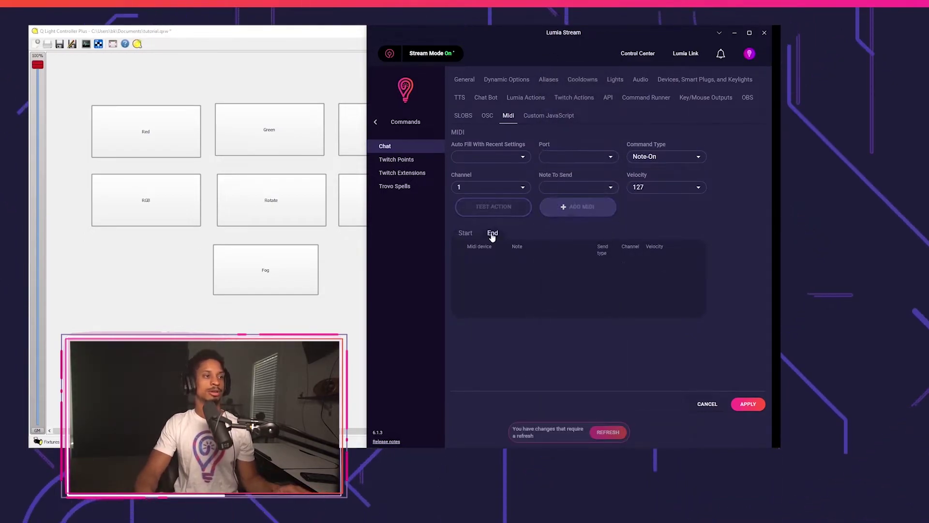
click(581, 156)
click(576, 166)
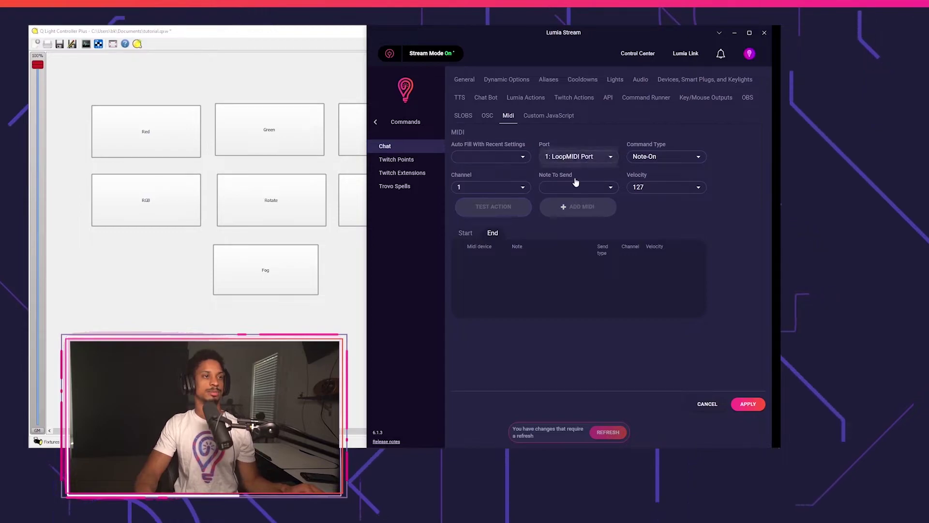
click(578, 187)
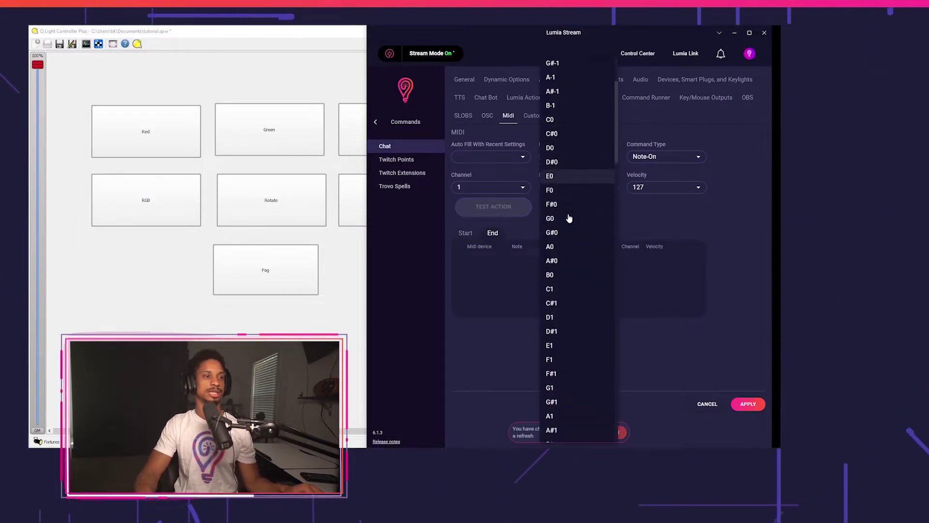
scroll(569, 219, down, 6)
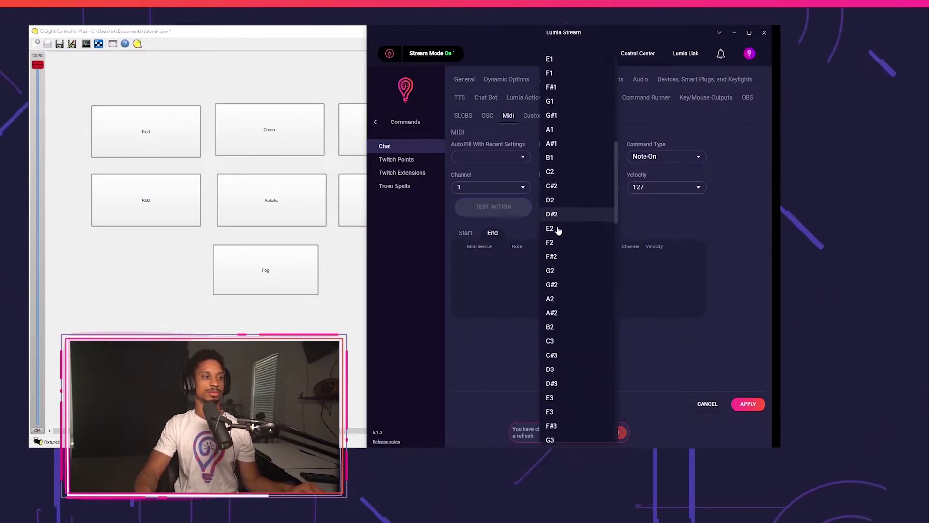
scroll(559, 231, down, 2)
click(556, 174)
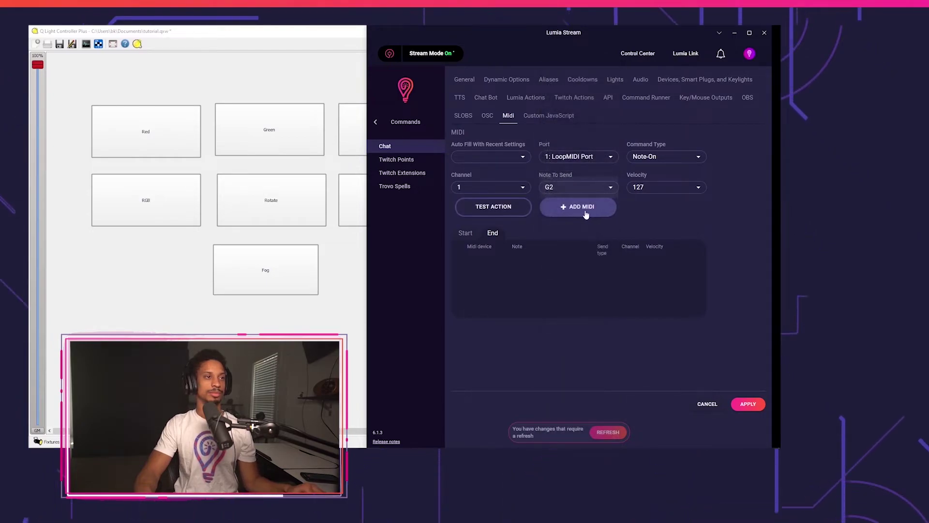
click(584, 212)
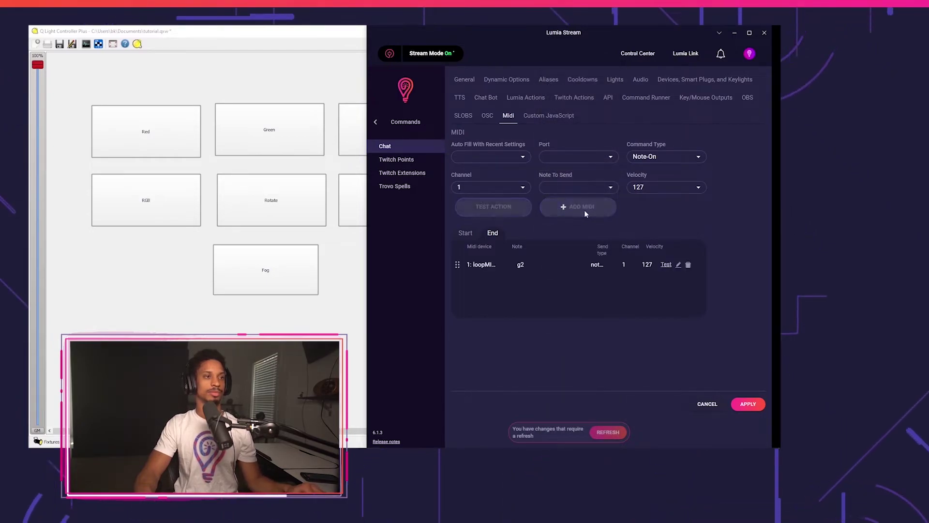
click(466, 82)
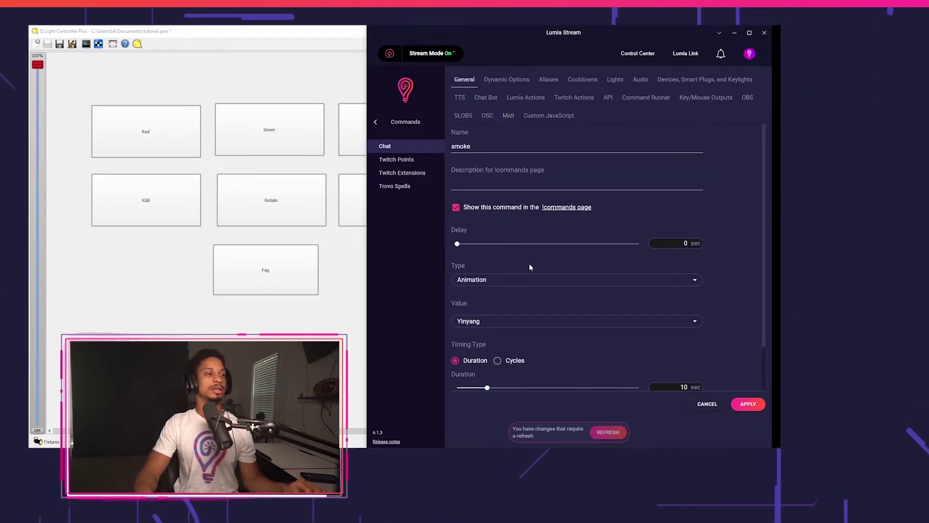
Shorten the smoke chat command's duration to 3 seconds, apply it and refresh the pending changes
scroll(530, 267, down, 2)
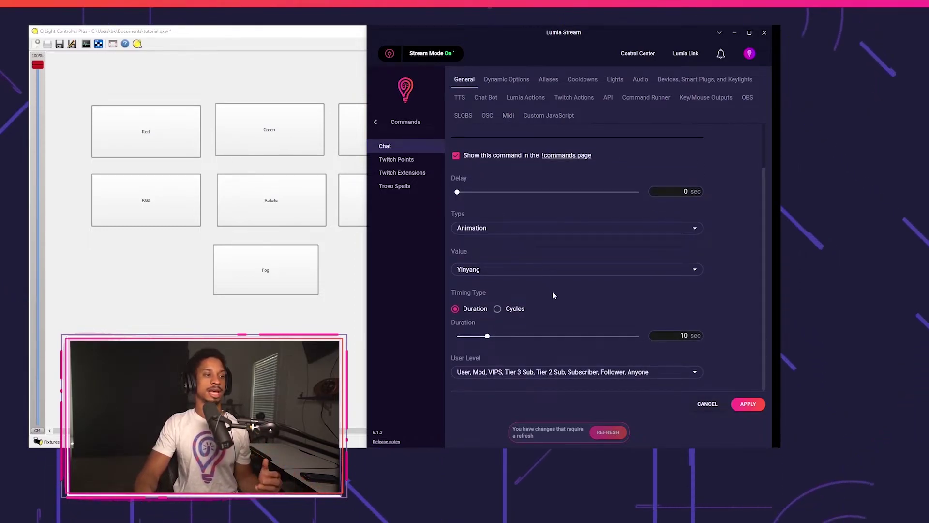
drag(487, 335, 467, 336)
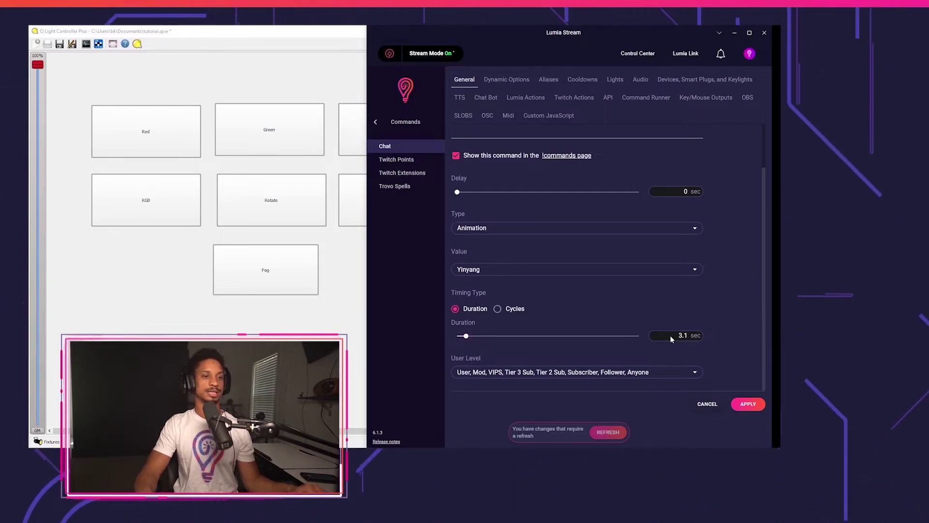
scroll(719, 339, up, 2)
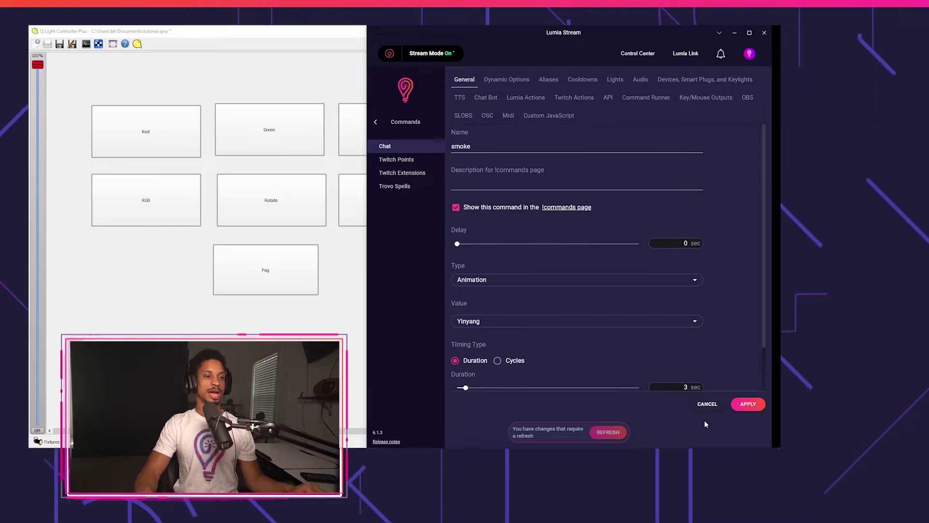
click(747, 404)
click(608, 432)
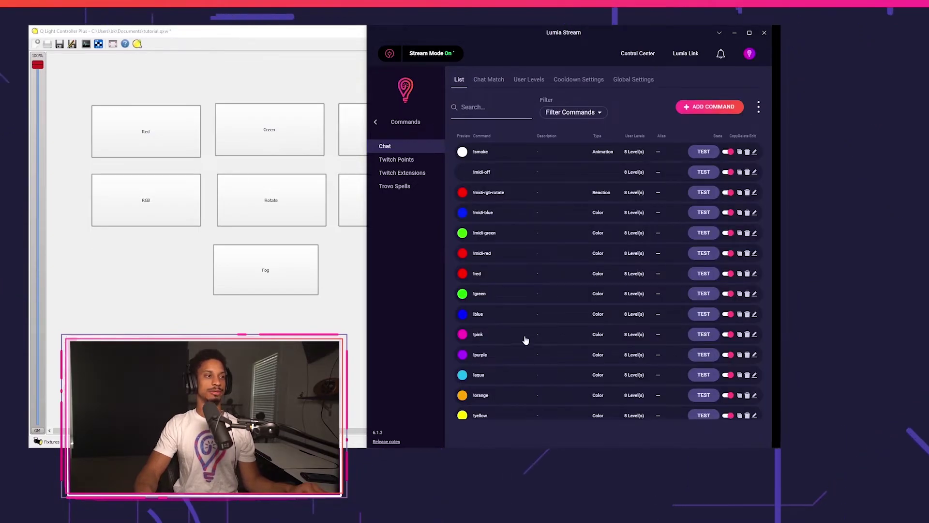
Import the smoke command into the Twitch Points commands, link it and refresh the pending changes
click(407, 161)
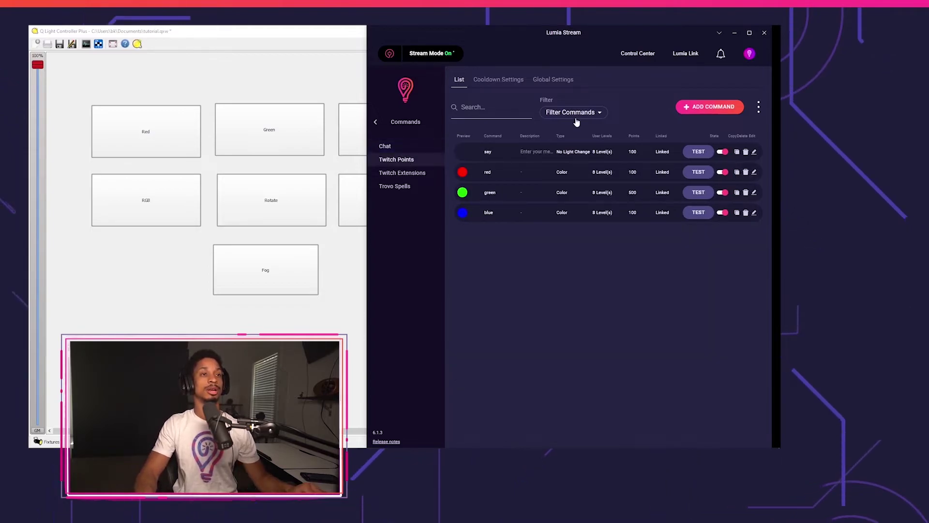
click(759, 110)
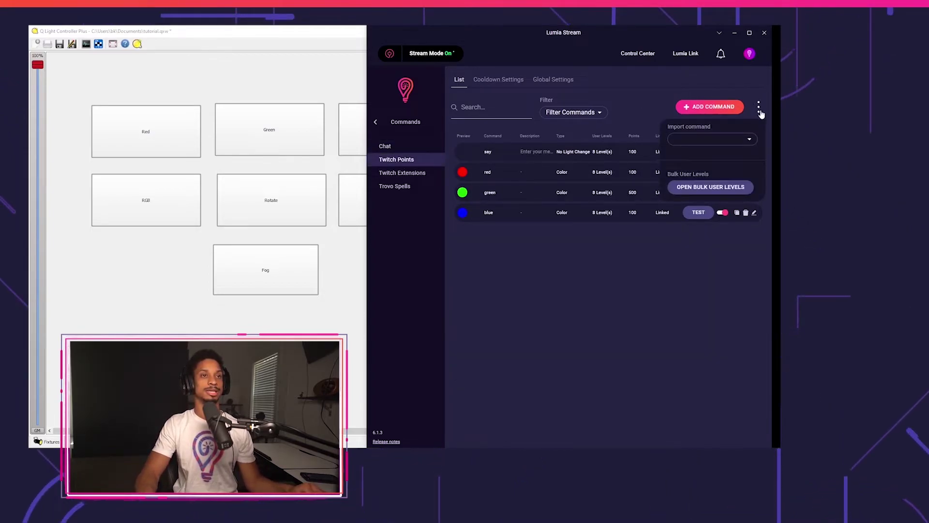
click(716, 141)
click(688, 83)
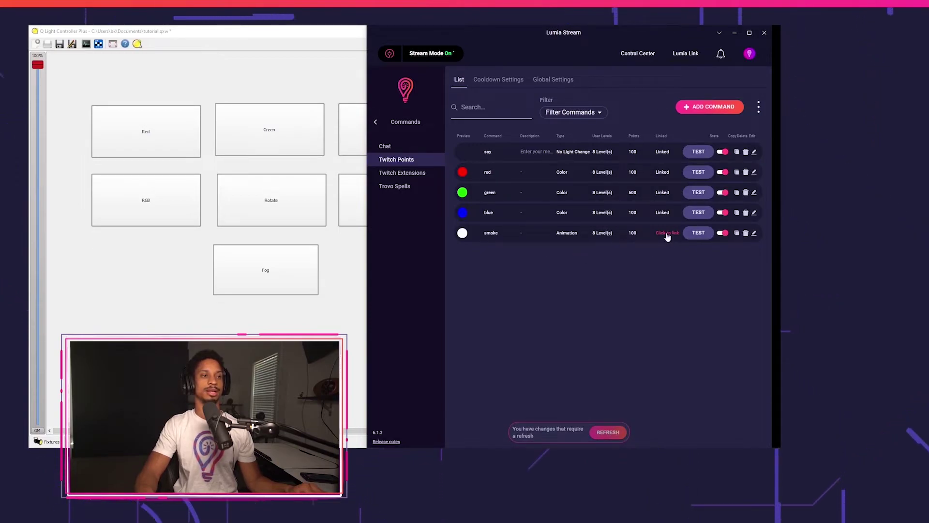
click(607, 431)
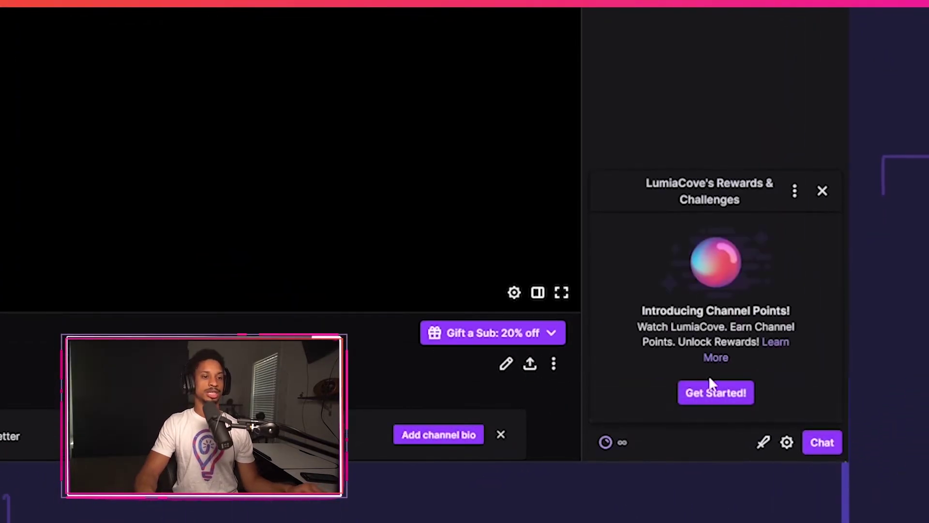
Switch to Twitch and redeem the 100-point smoke reward from the channel's rewards
click(712, 396)
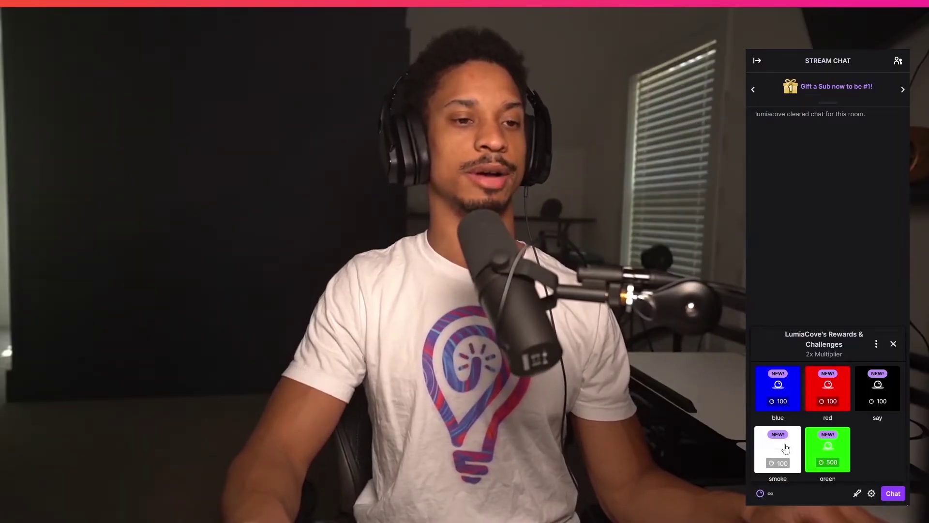
click(786, 448)
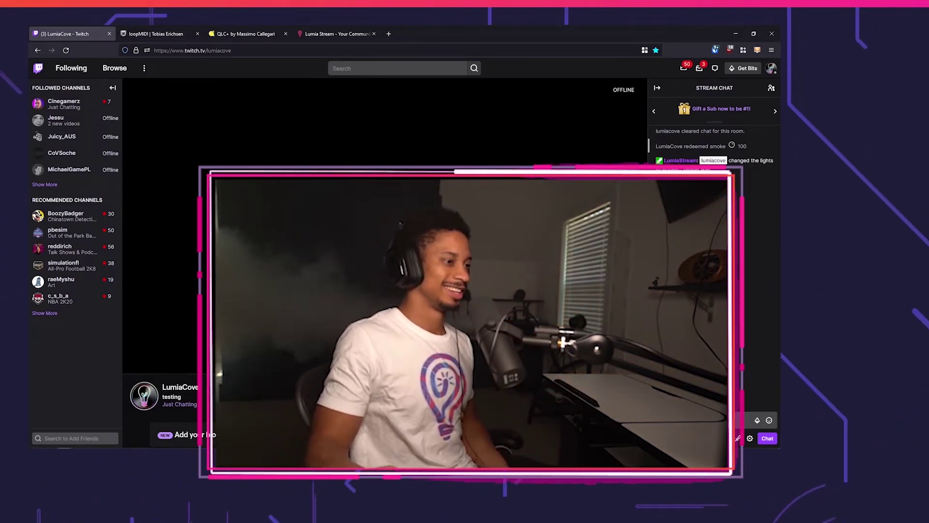
Switch to Q Light Controller Plus, stop operate mode and look over the simple desk and input/output mappings
click(152, 442)
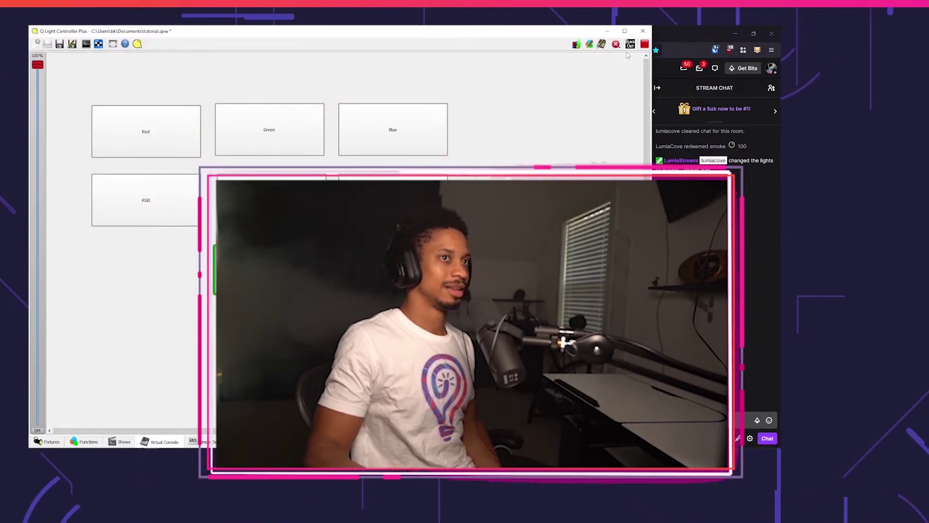
click(644, 44)
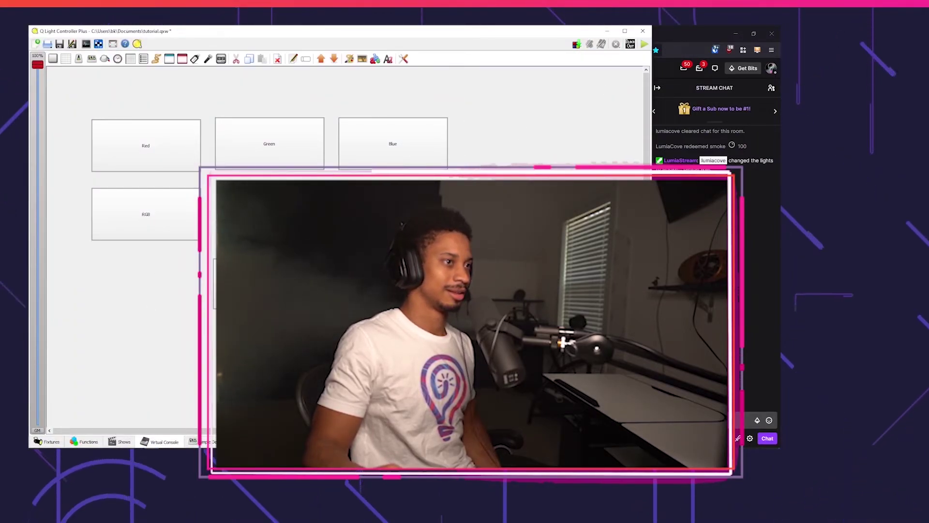
click(203, 441)
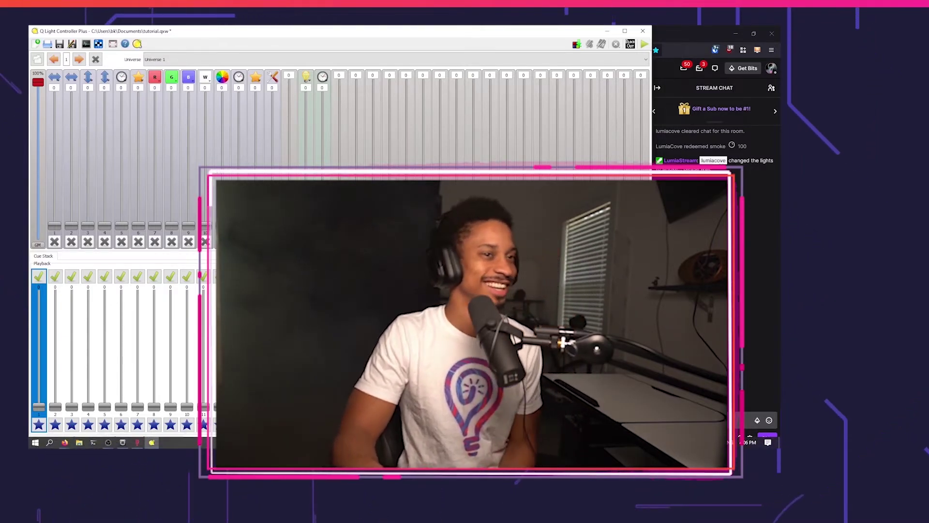
key(alt+6)
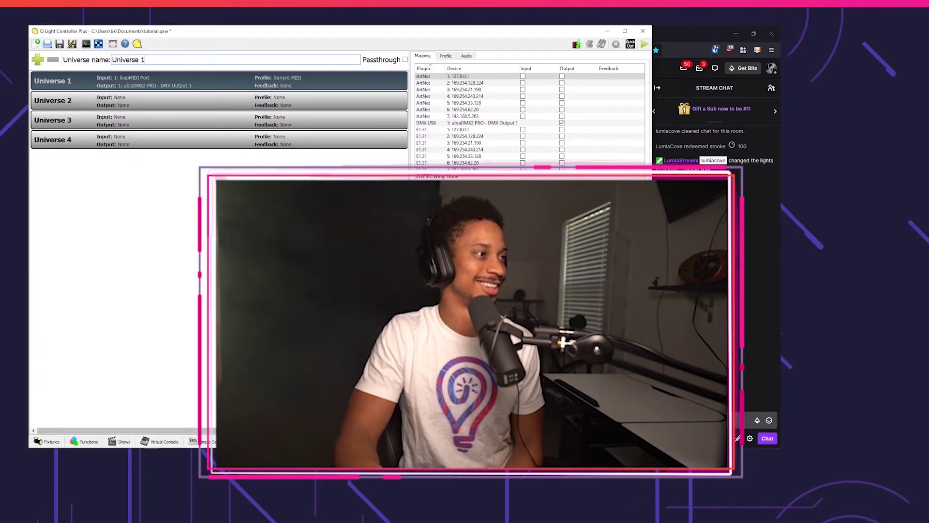
Remove the stray Animation 7 widget from the virtual console
key(alt+4)
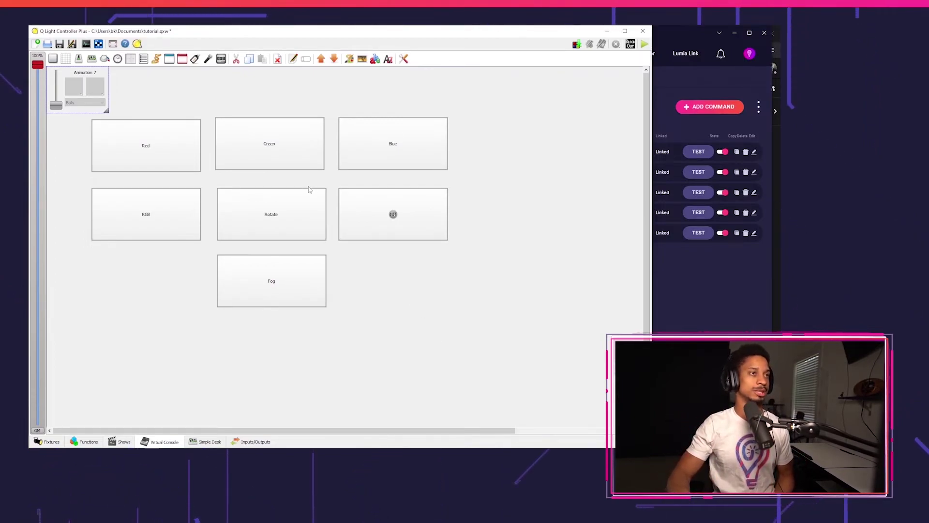
right_click(79, 70)
click(94, 103)
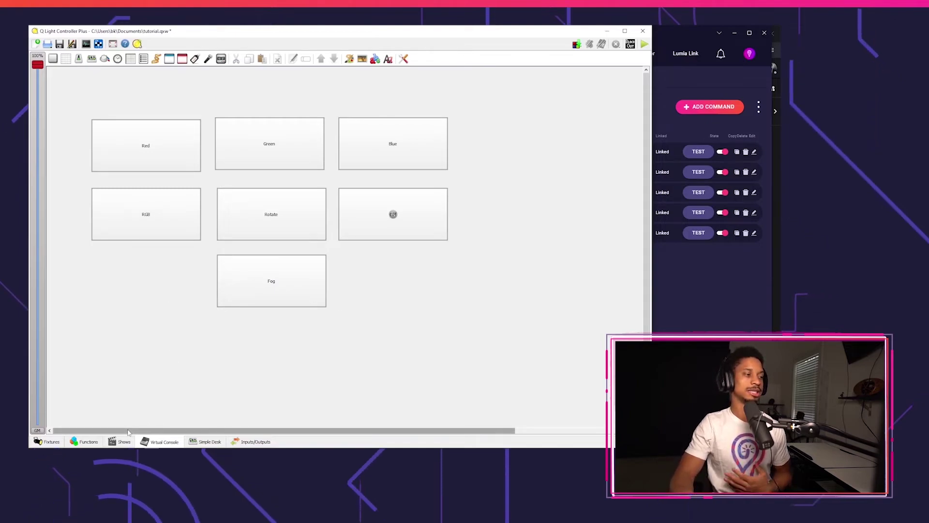
Clone the Fog scene in the functions list
click(87, 442)
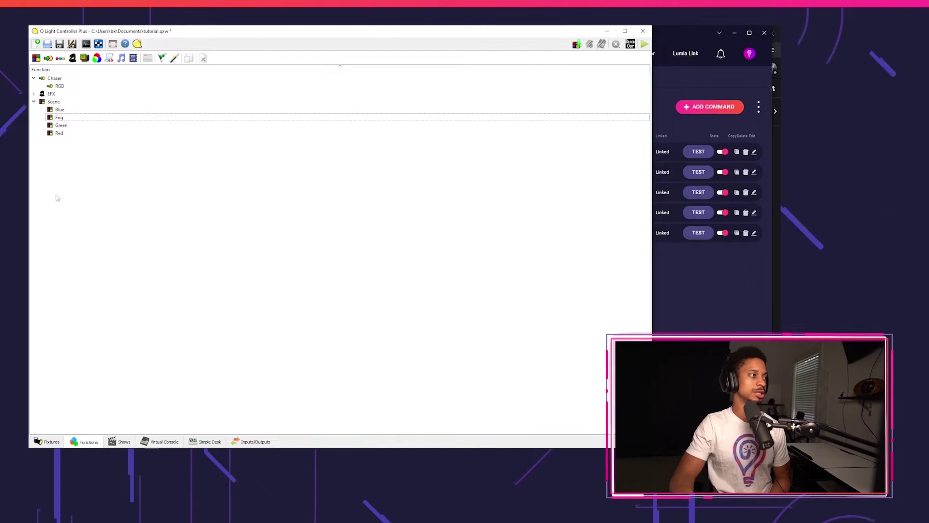
click(63, 119)
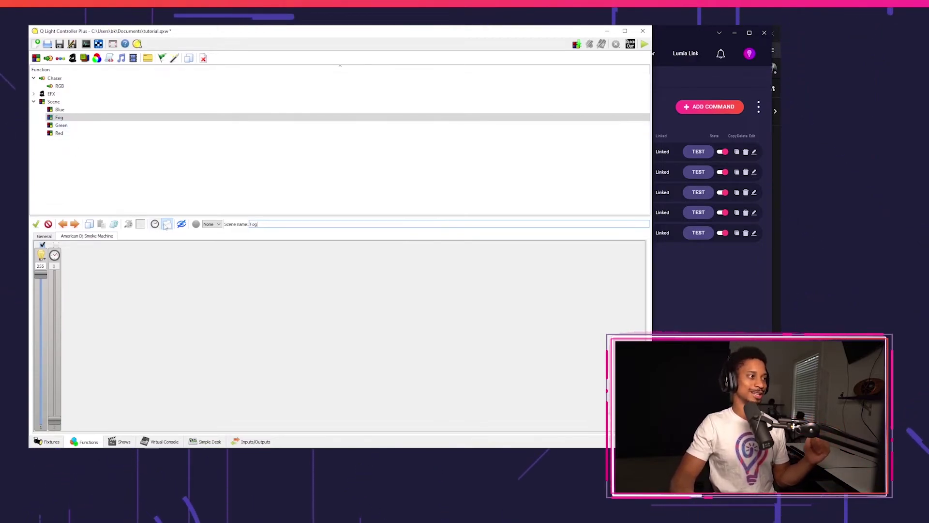
click(63, 119)
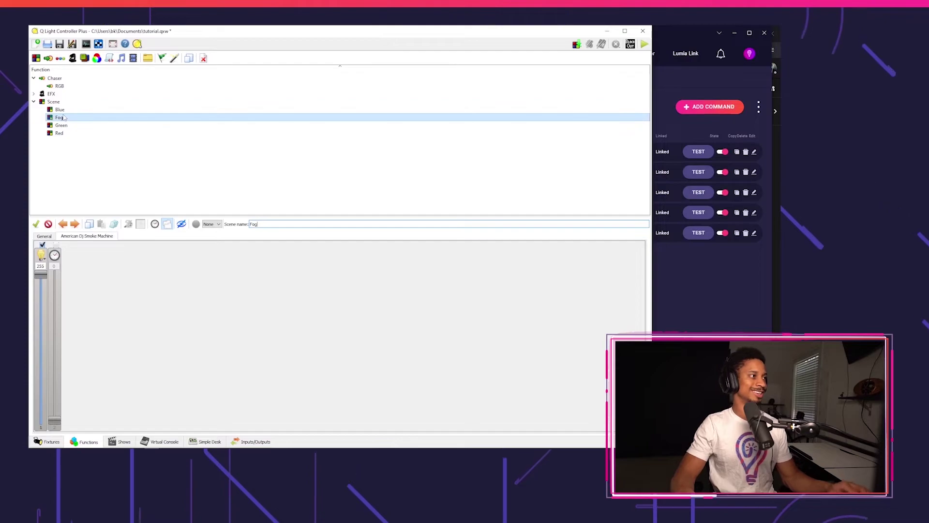
right_click(67, 120)
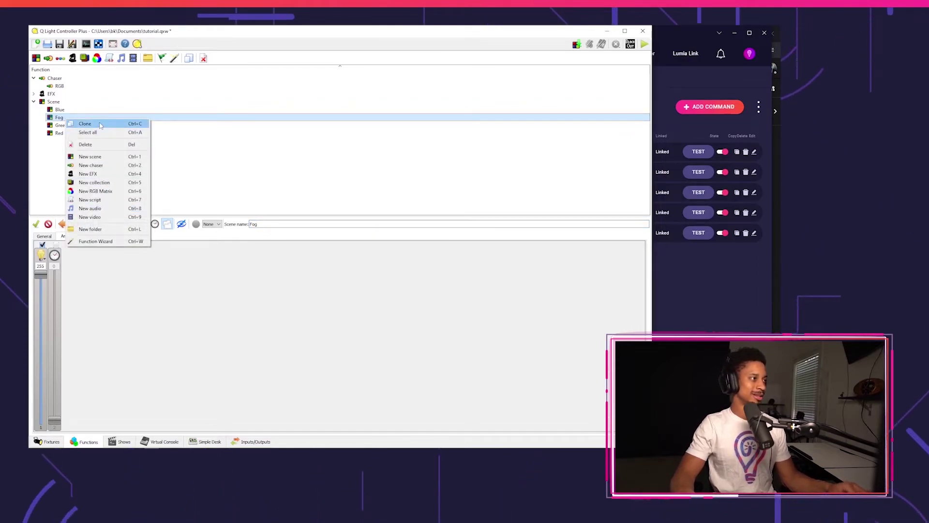
click(85, 124)
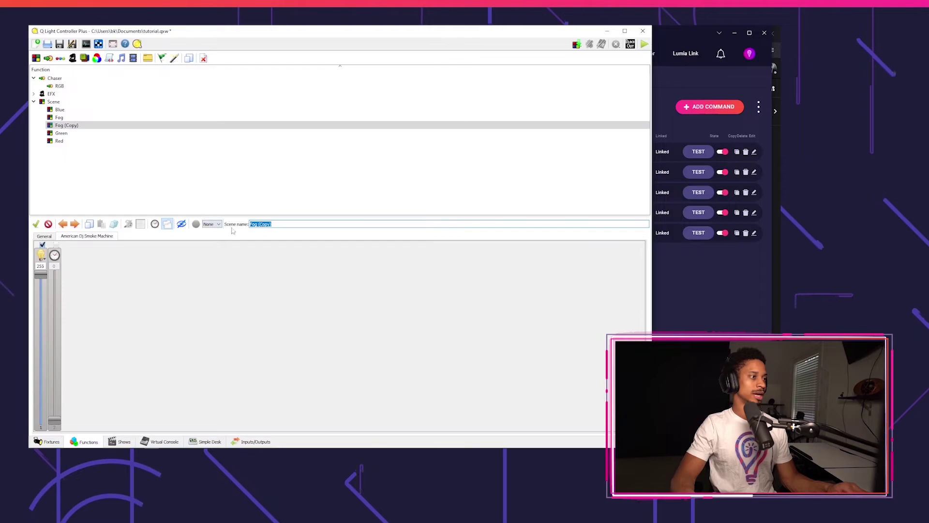
Rename the cloned scene "Fog Off" and set its smoke machine intensity channel to 0
click(279, 224)
key(BackSpace)
key(BackSpace)
key(BackSpace)
key(BackSpace)
key(BackSpace)
key(BackSpace)
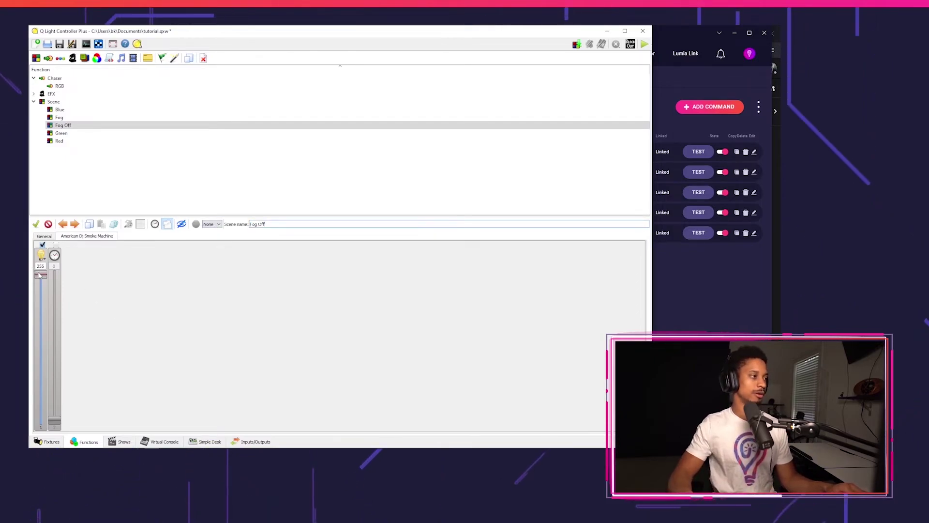
drag(41, 274, 41, 423)
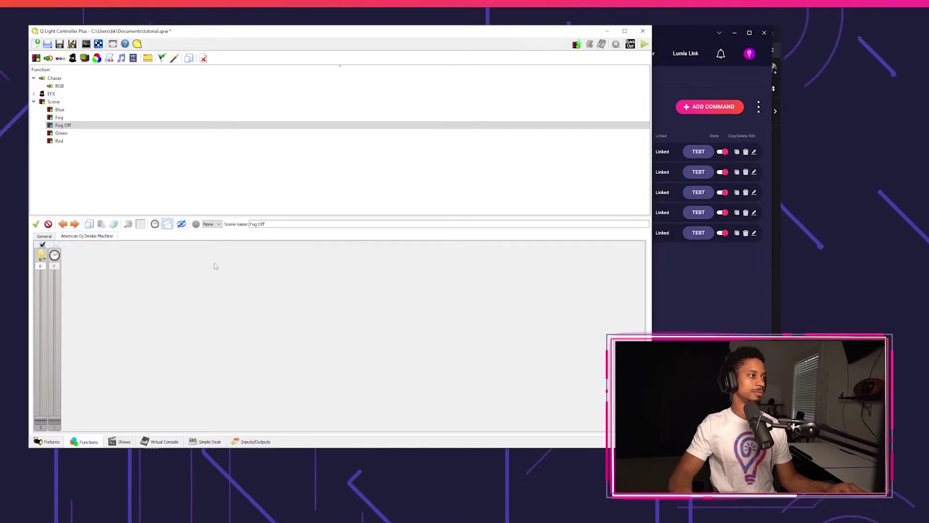
click(160, 159)
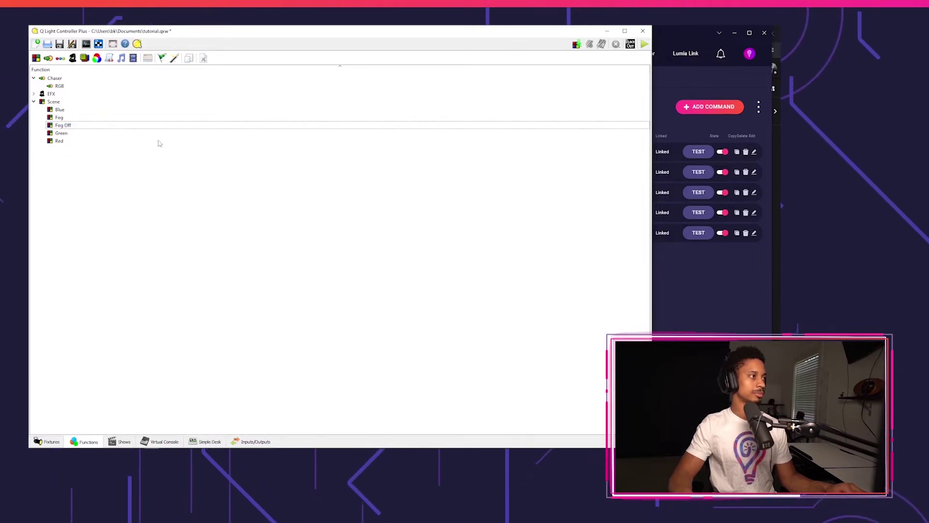
Create a new chaser named "Fog Reaction"
click(49, 58)
text(Fog)
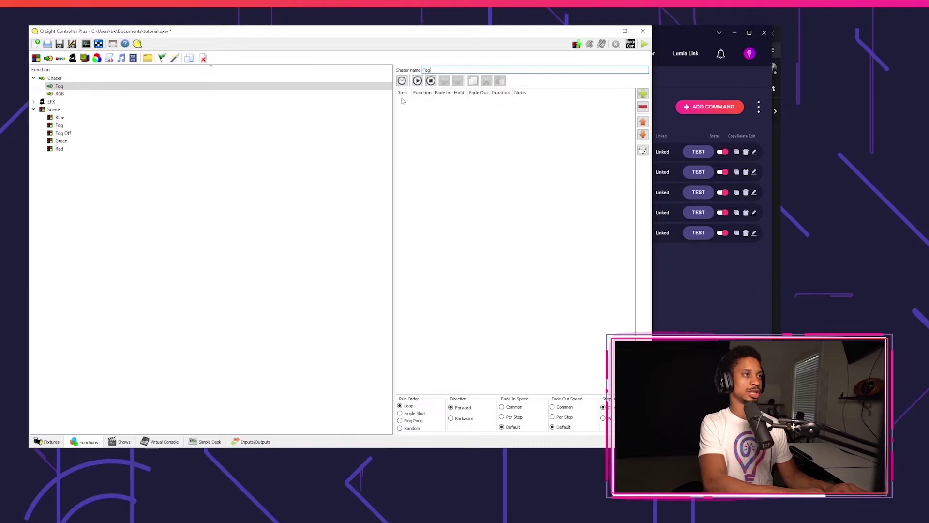
text( Reaction)
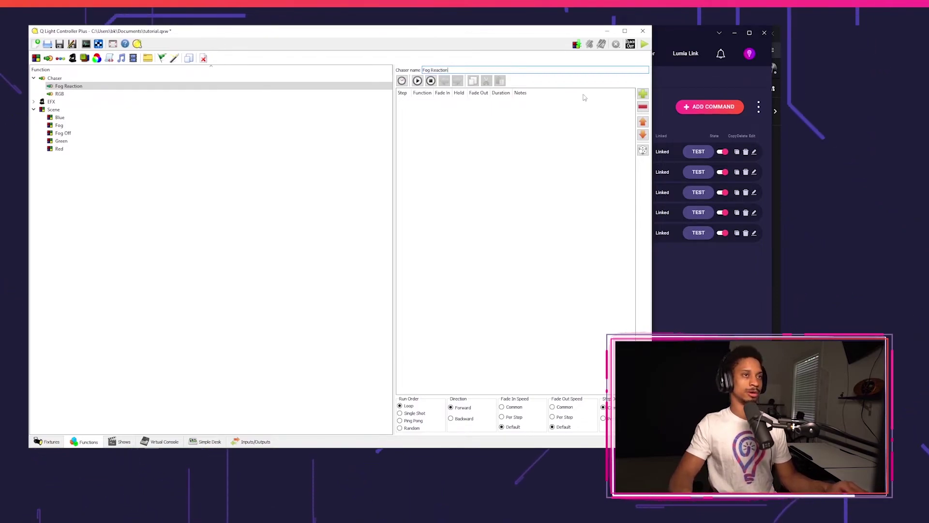
Add the Fog and Fog Off scenes as steps of the chaser, with the run order set to Single Shot
click(643, 93)
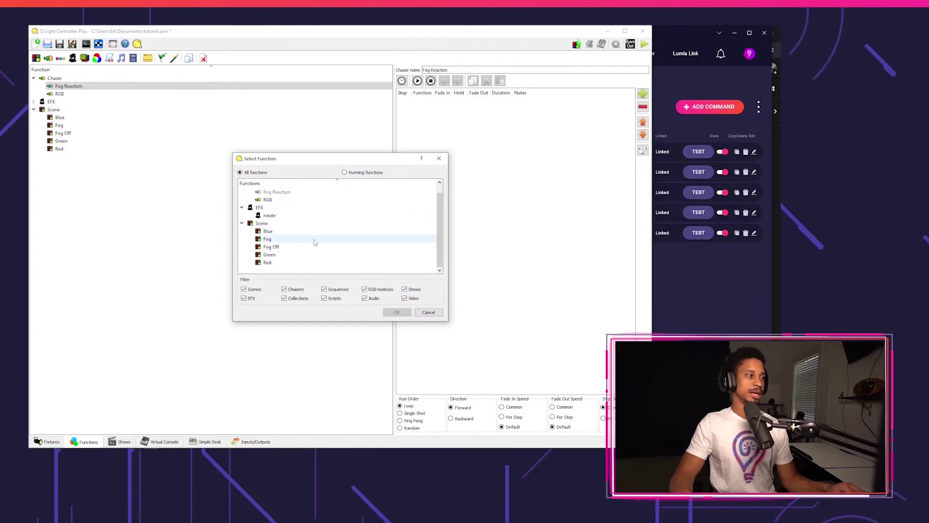
click(285, 240)
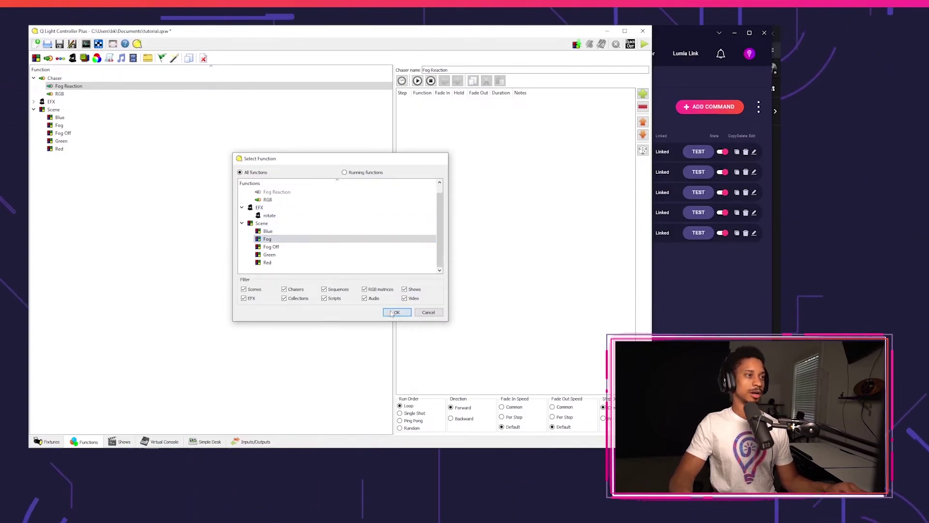
click(397, 312)
click(642, 94)
double_click(286, 249)
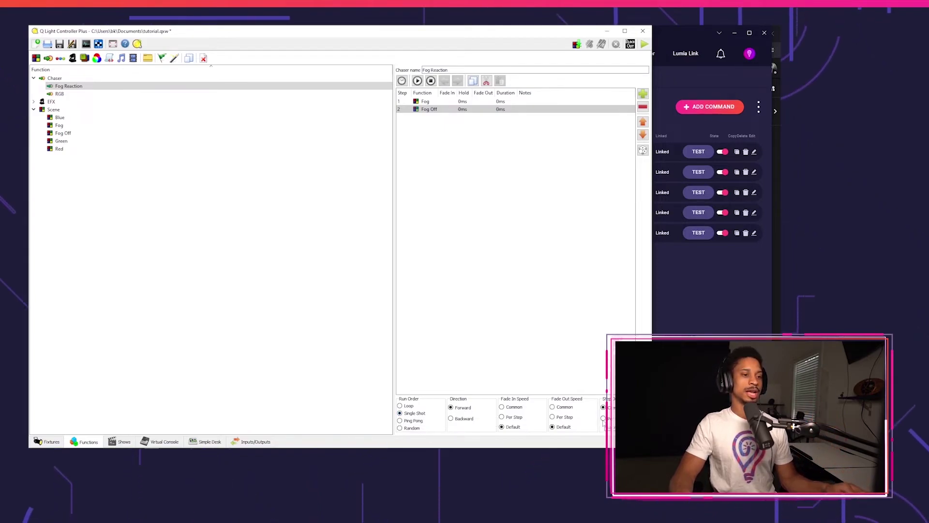
Use per-step durations in the chaser, setting the Fog step to 2000 ms and the Fog Off step to 1000 ms
double_click(500, 101)
key(End)
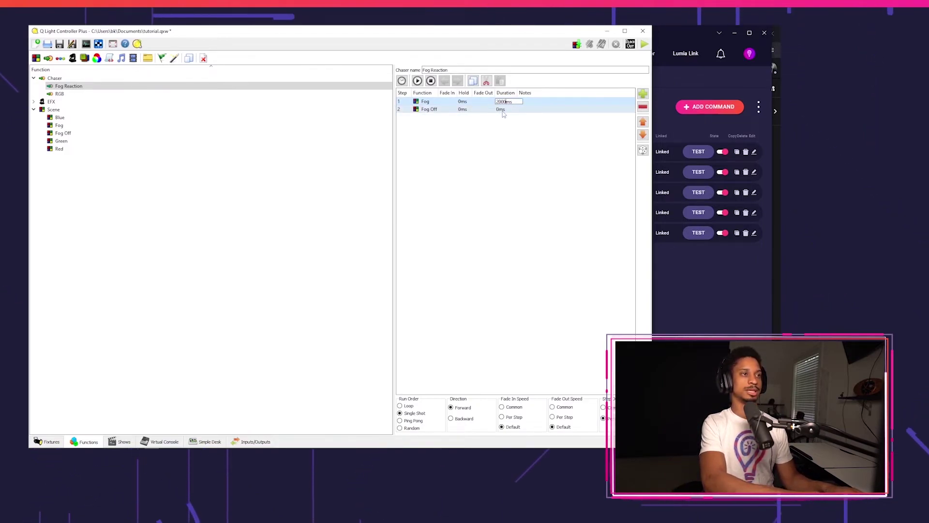
double_click(501, 109)
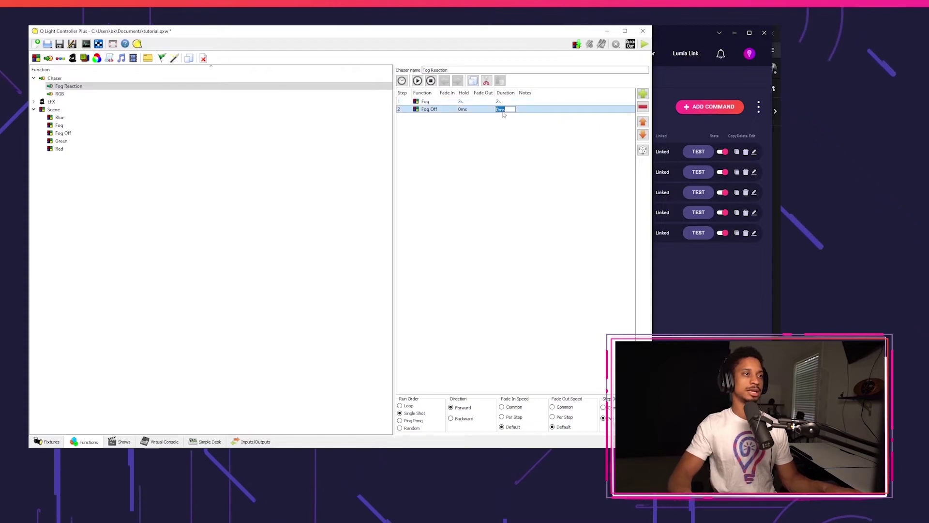
key(End)
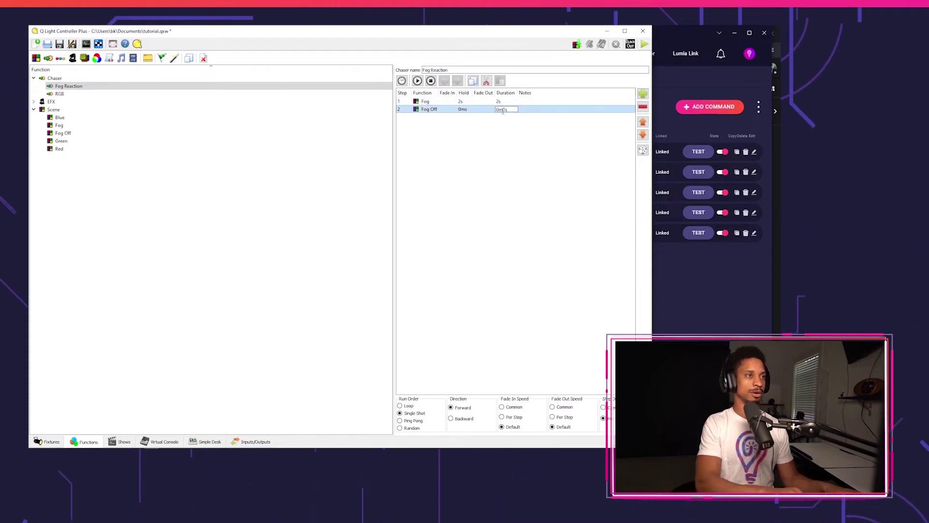
key(Return)
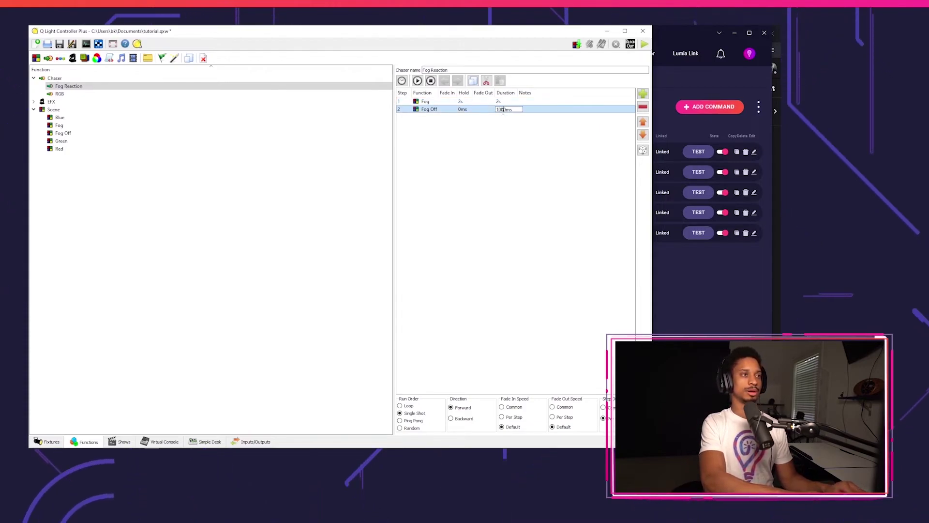
click(168, 137)
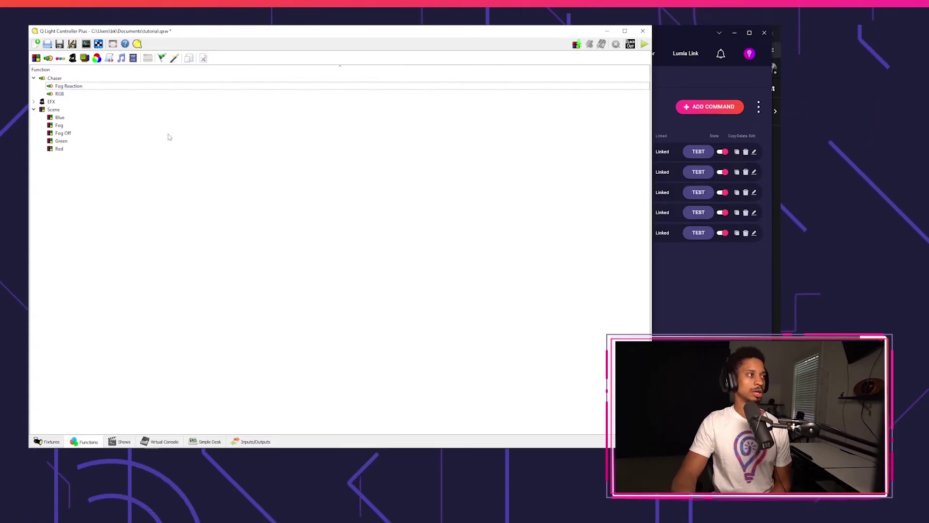
In the Virtual Console, assign the Fog Reaction chaser as the function of the Fog button
click(207, 441)
click(175, 442)
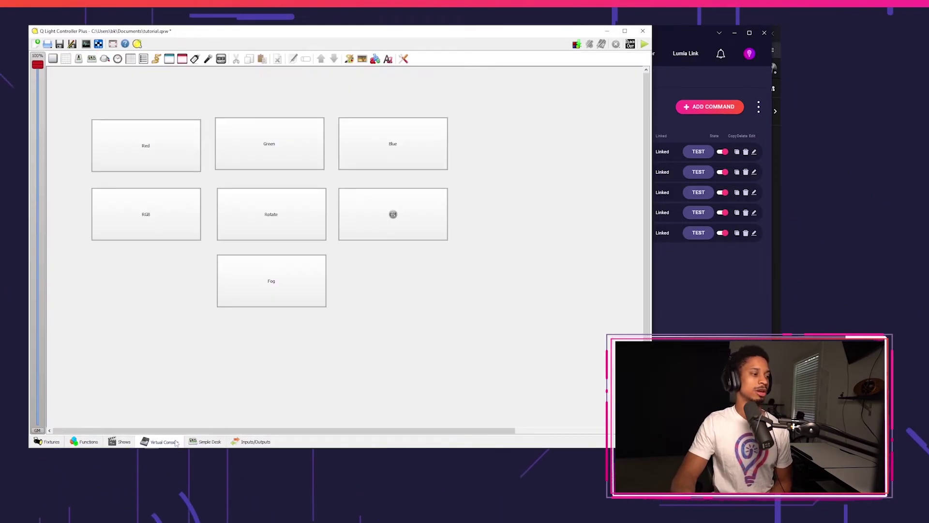
double_click(291, 282)
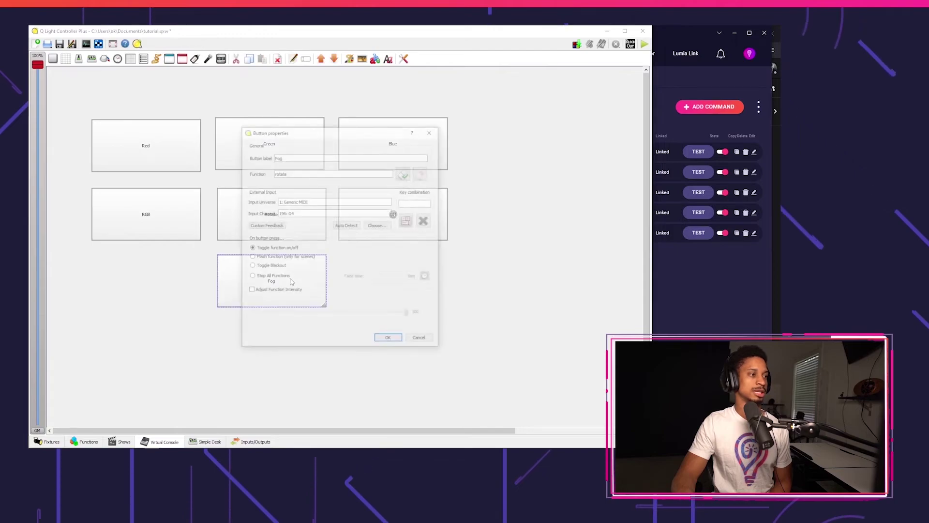
click(405, 172)
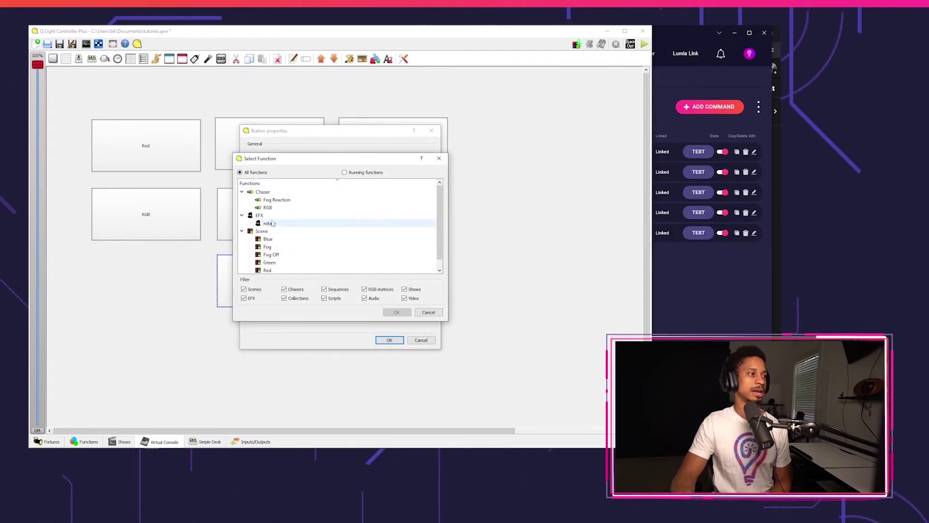
double_click(280, 200)
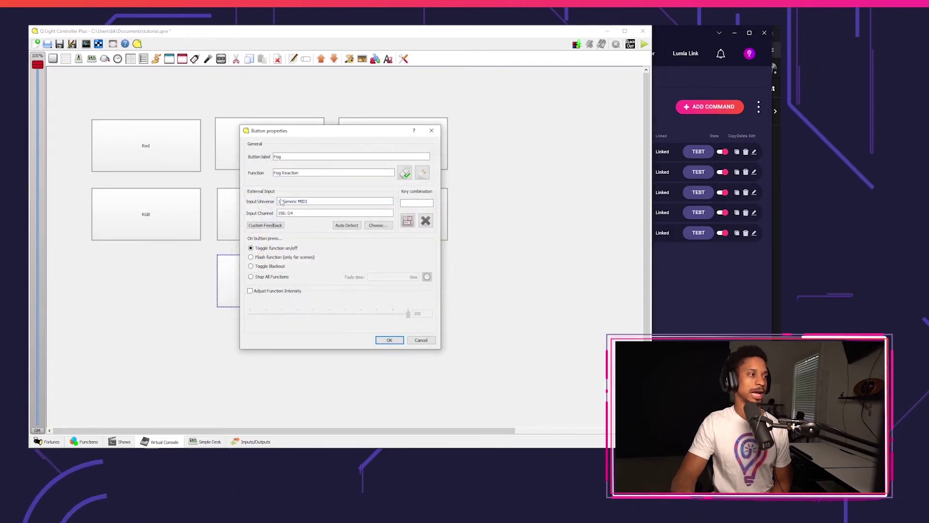
click(389, 340)
Switch to Lumia Stream and review the start MIDI action of the smoke Twitch Points command, keeping note G4 on the loopMIDI port
click(701, 317)
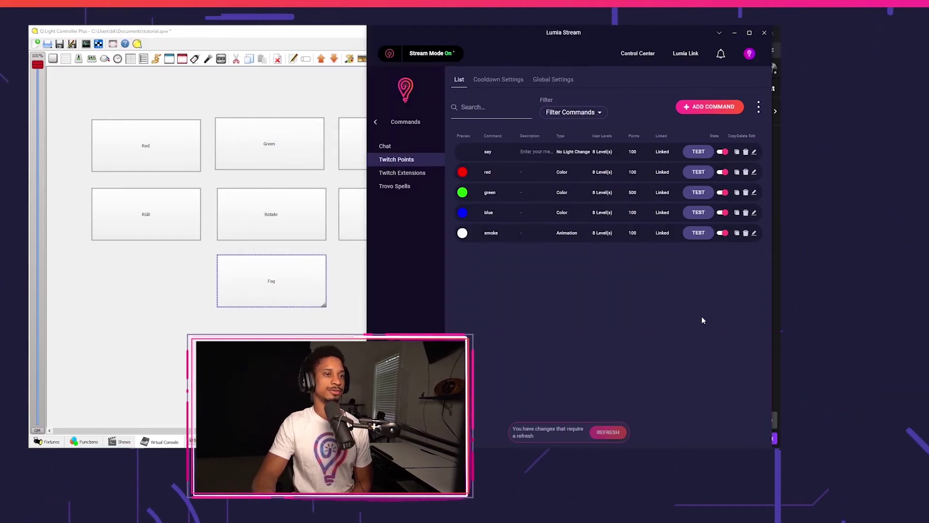
click(753, 234)
click(640, 116)
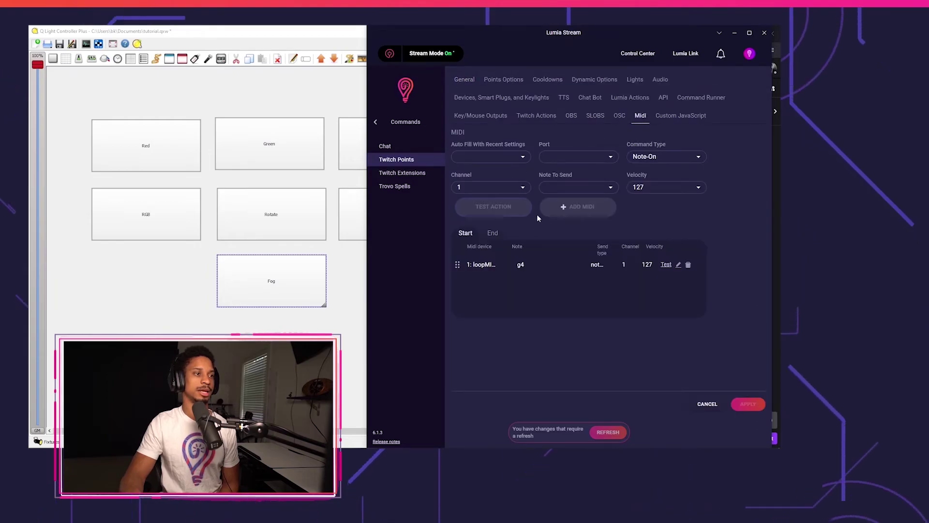
click(678, 264)
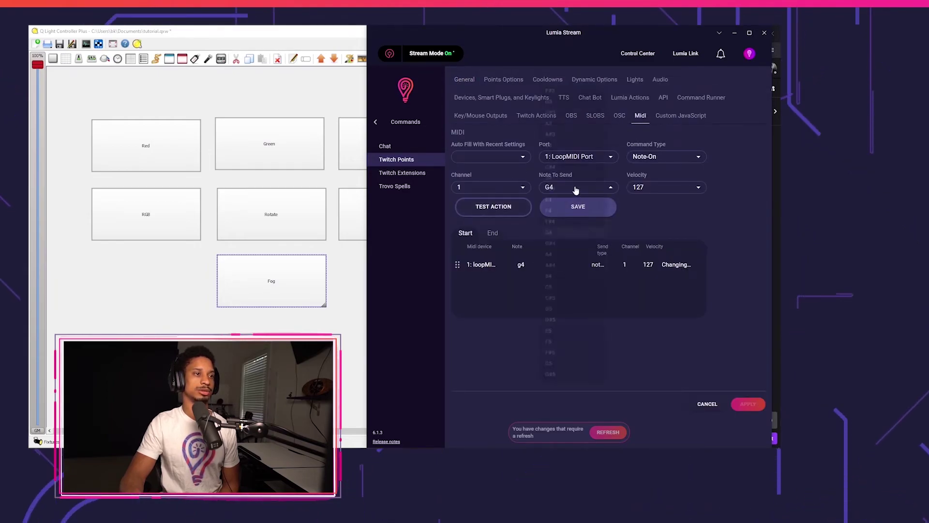
click(574, 186)
click(552, 248)
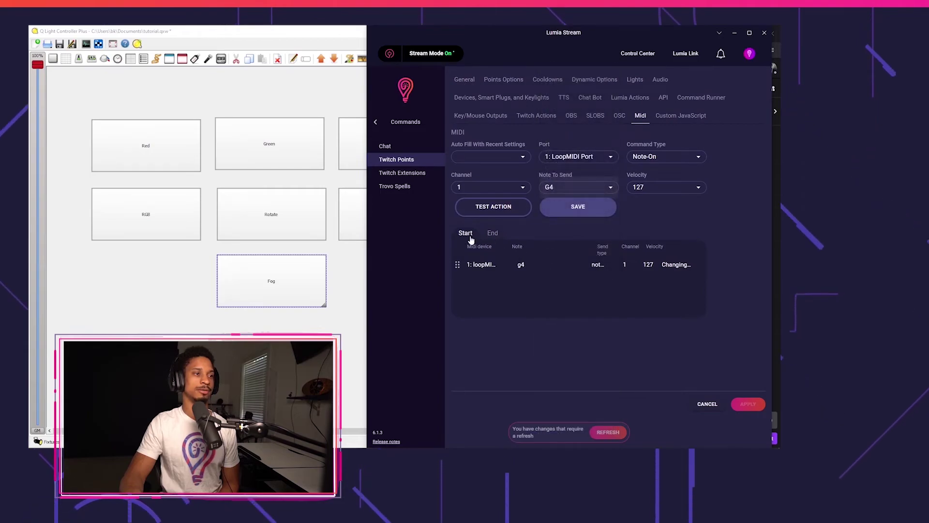
click(577, 207)
Check the smoke command's end and start MIDI actions, and leave the command without applying changes
click(493, 233)
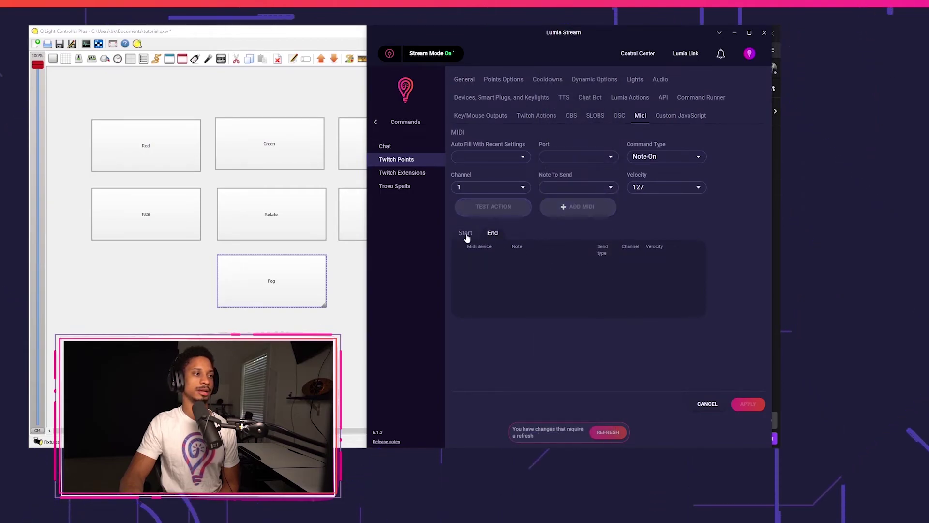
click(582, 162)
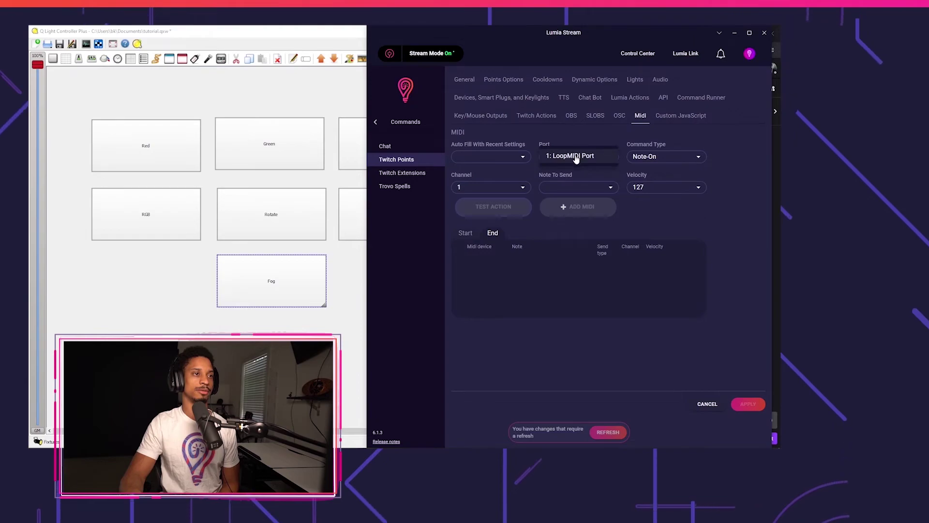
click(575, 157)
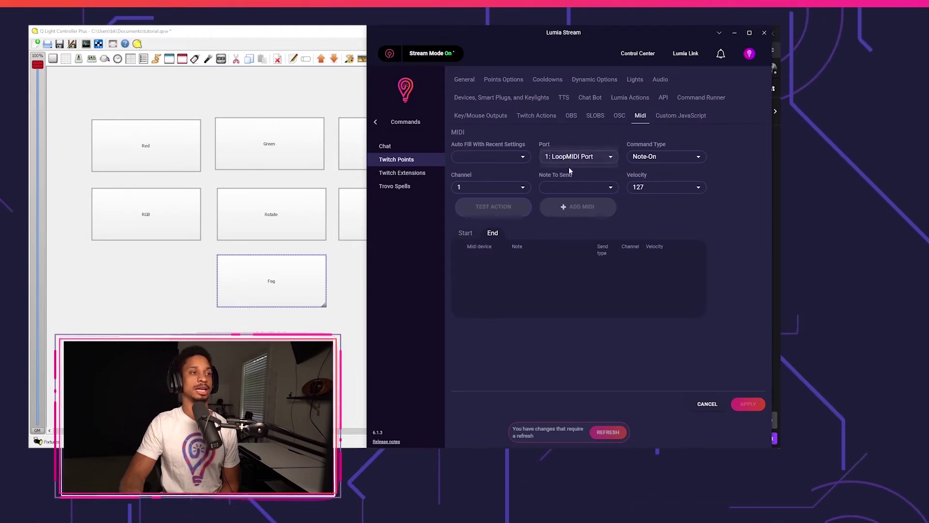
click(467, 233)
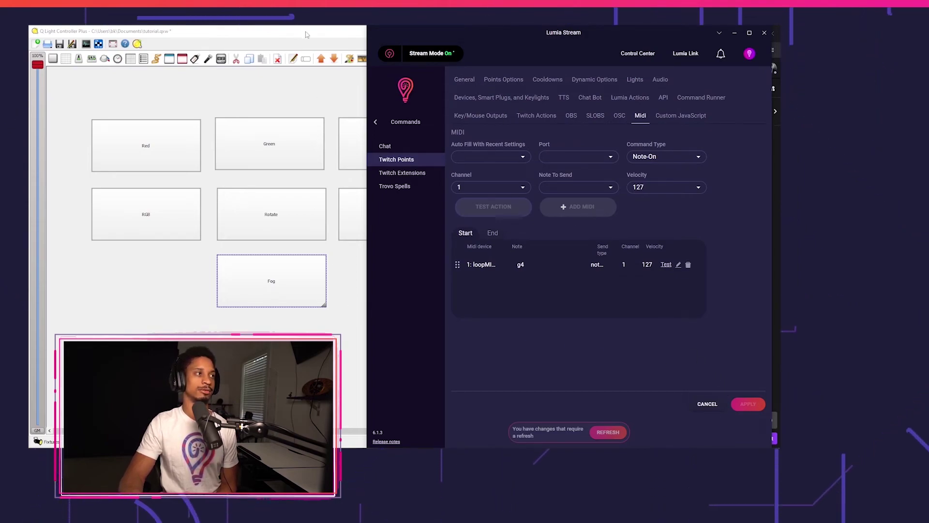
click(704, 405)
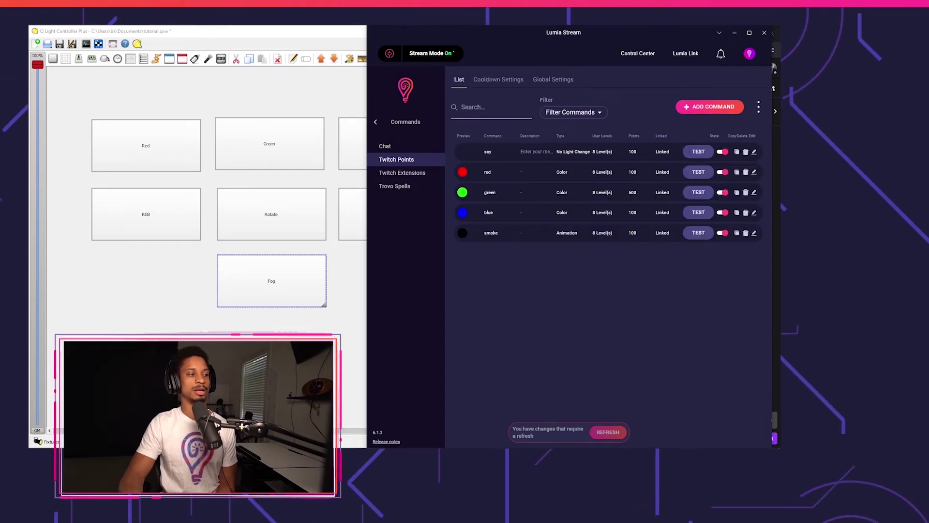
Test the smoke command from Lumia Stream, checking the response in Q Light Controller Plus on the Simple Desk and the Virtual Console's Fog button
key(alt+Tab)
click(189, 441)
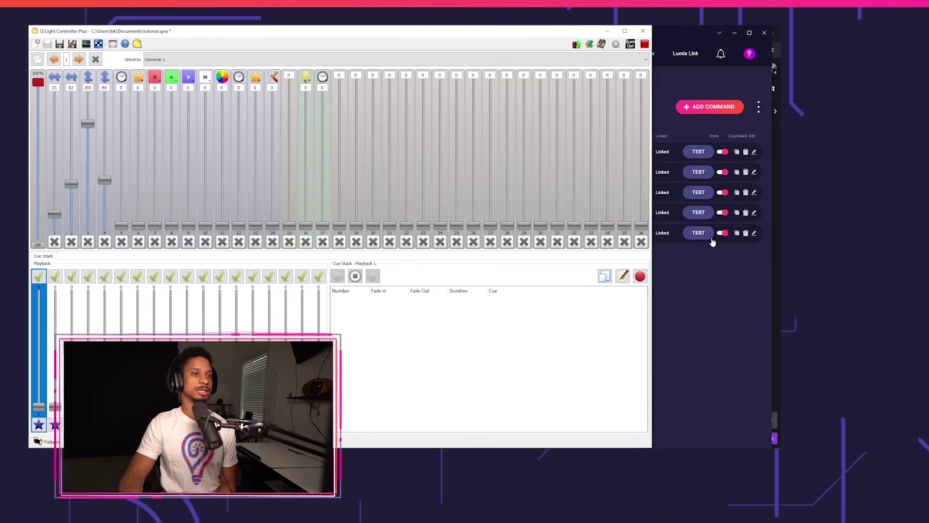
click(699, 233)
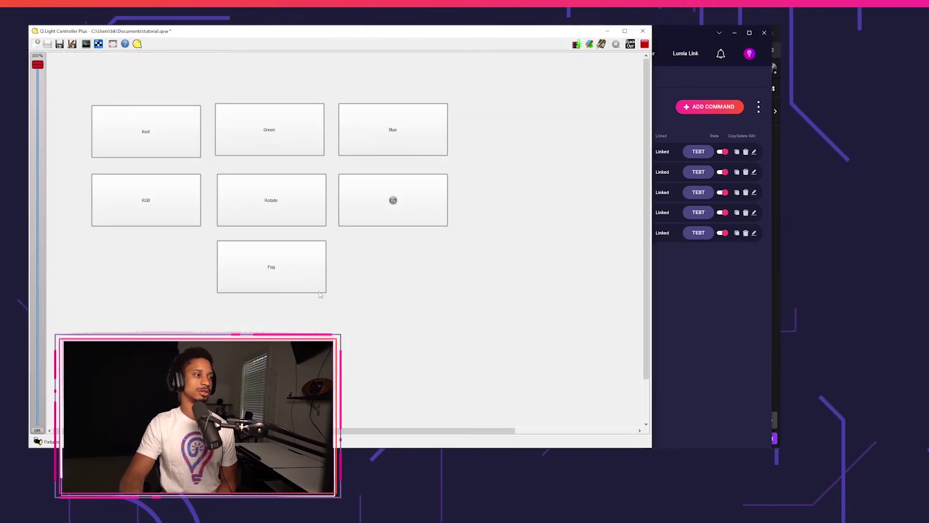
click(703, 264)
click(702, 231)
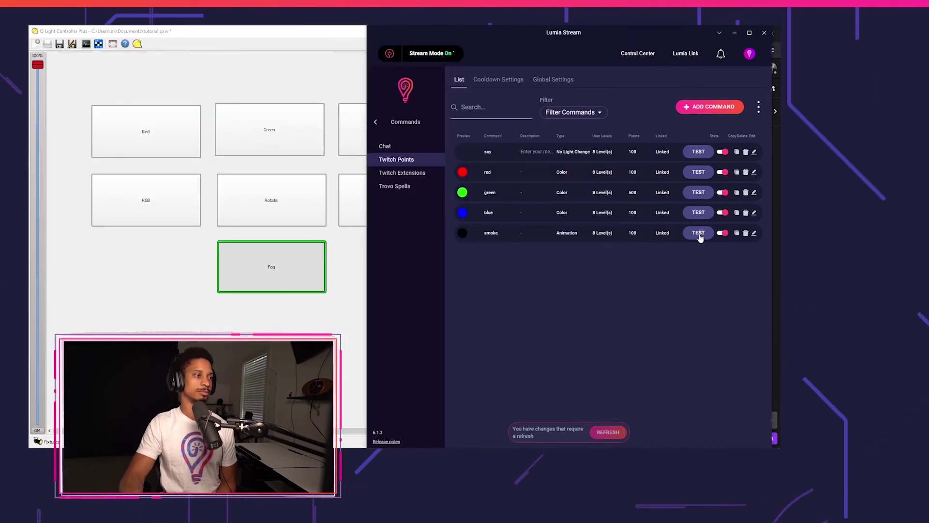
click(262, 281)
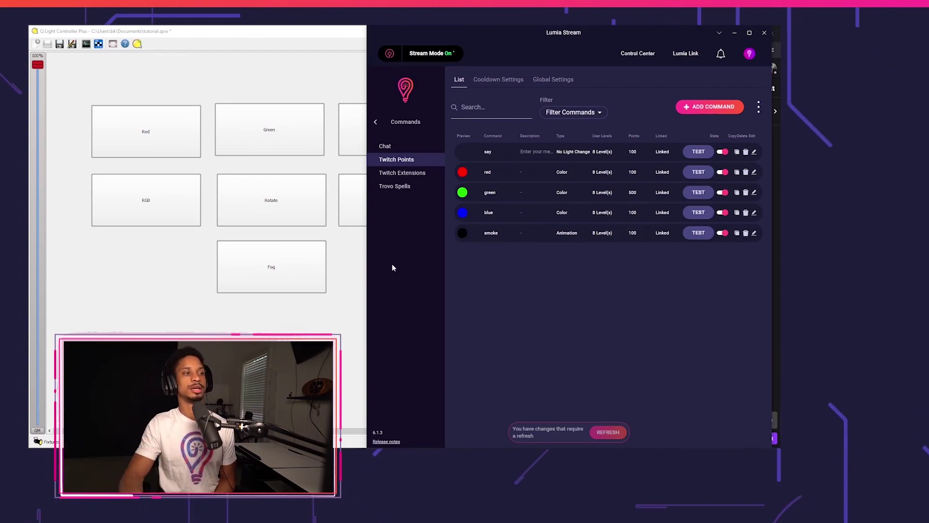
Refresh Lumia Stream to load the pending changes, and open the 100-point smoke reward in the Twitch chat
click(604, 433)
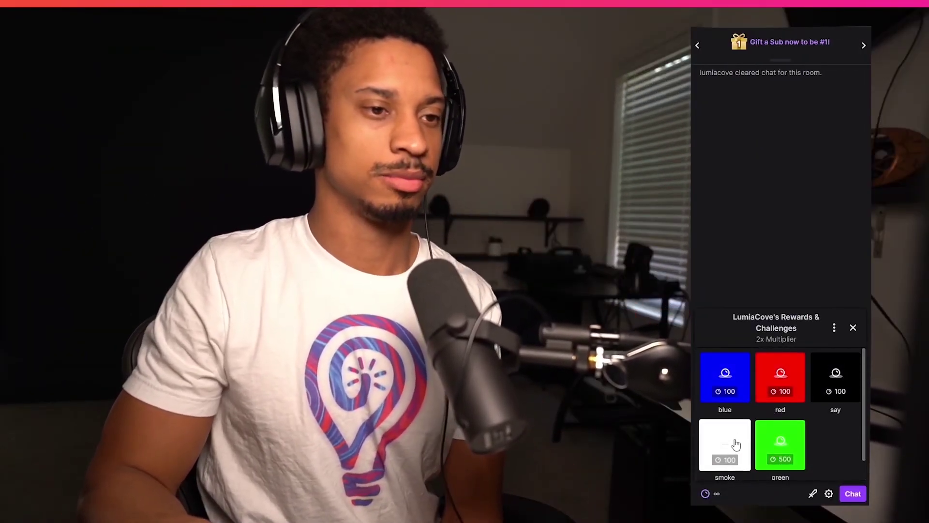
click(725, 445)
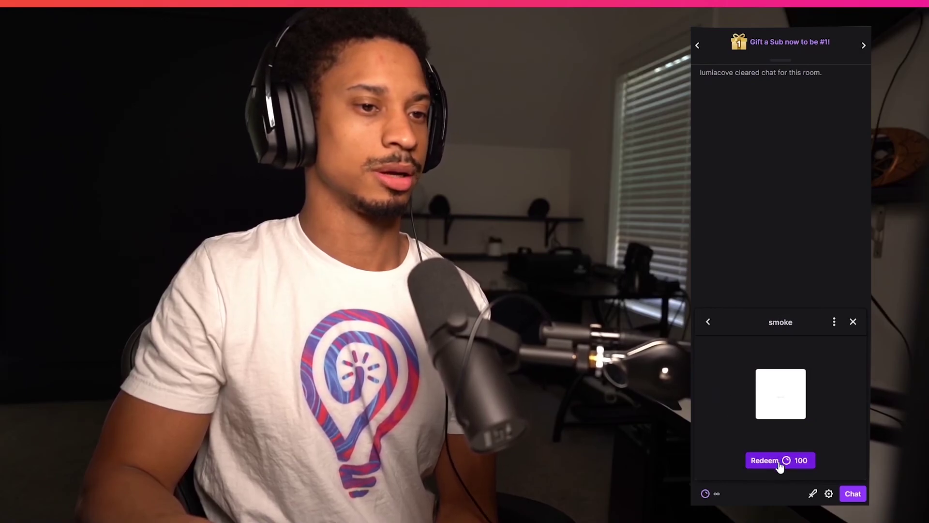